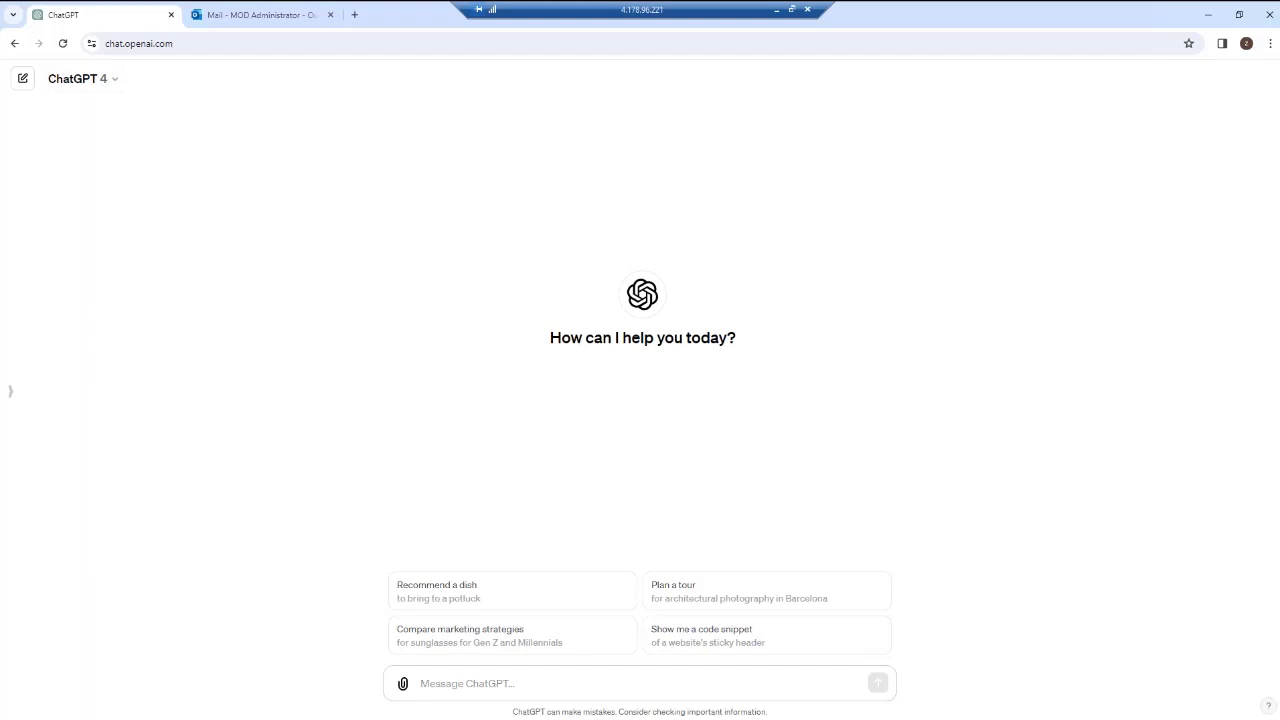
Try to attach a file from the Desktop folder to a new ChatGPT message.
{"action": "left_click", "coordinate": [403, 683]}
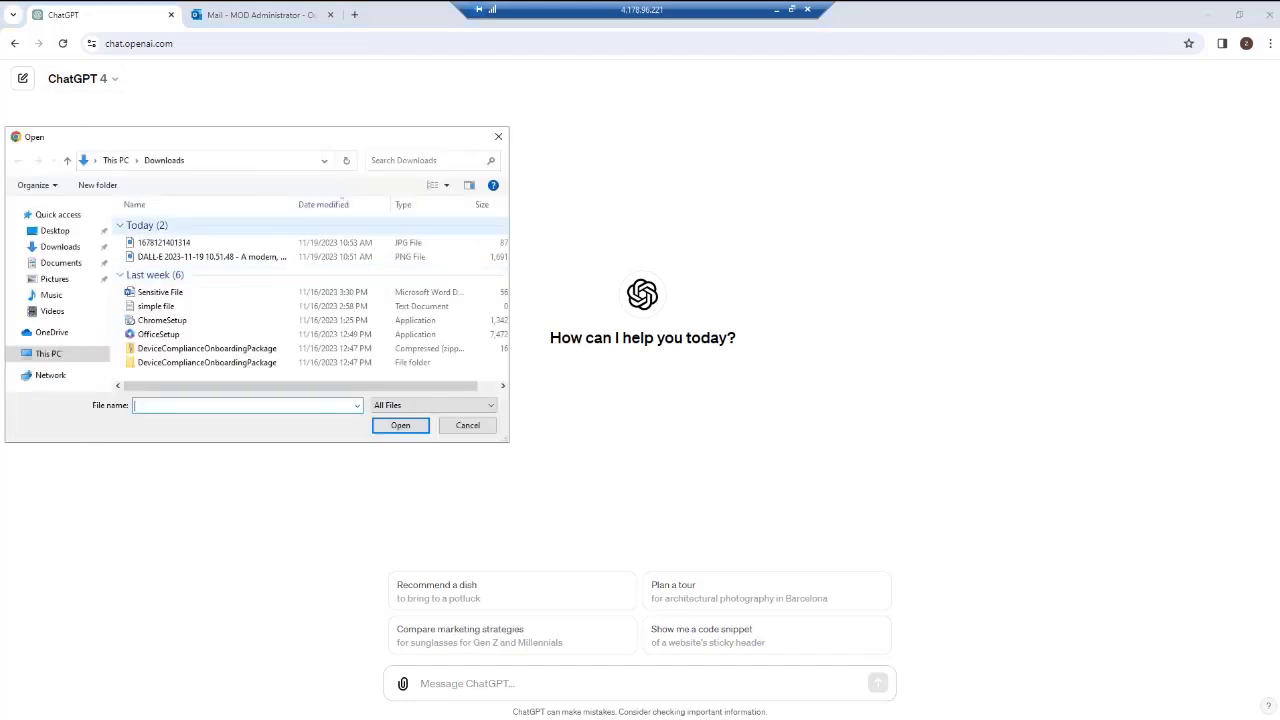
{"action": "left_click", "coordinate": [55, 230]}
{"action": "double_click", "coordinate": [156, 252]}
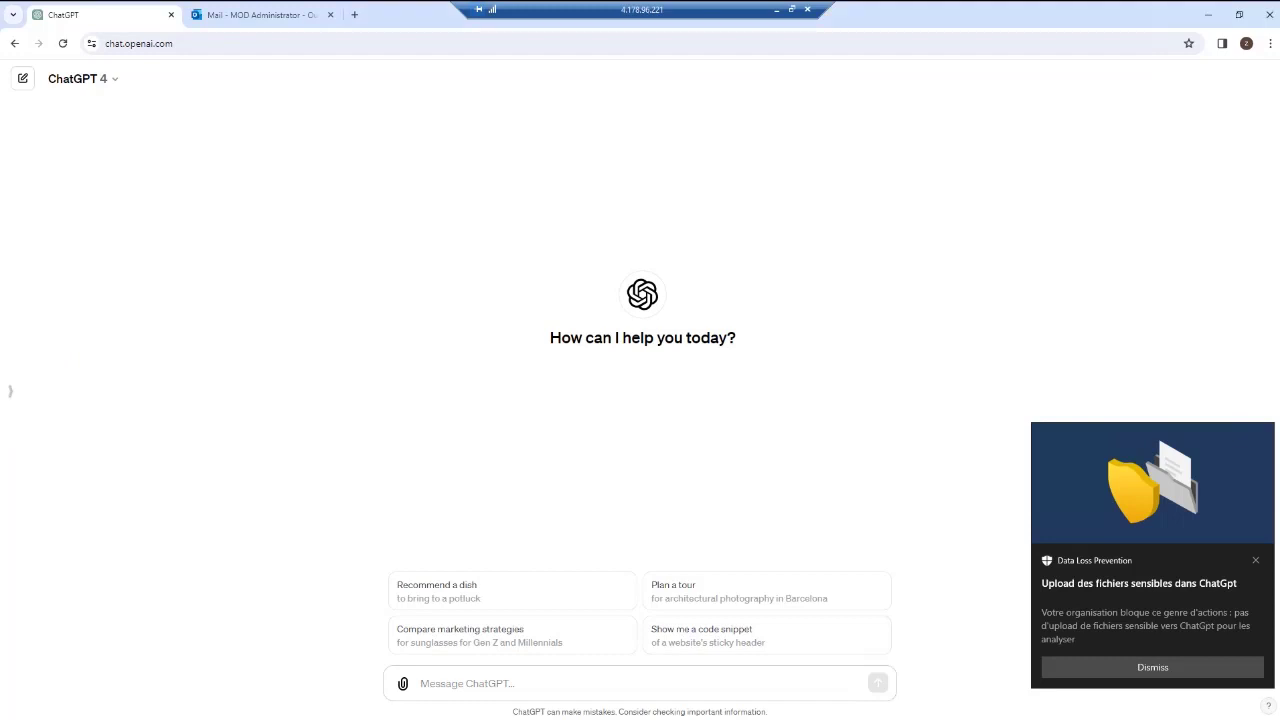
Switch to the Outlook mail tab and dismiss the Data Loss Prevention notification.
{"action": "left_click", "coordinate": [262, 15]}
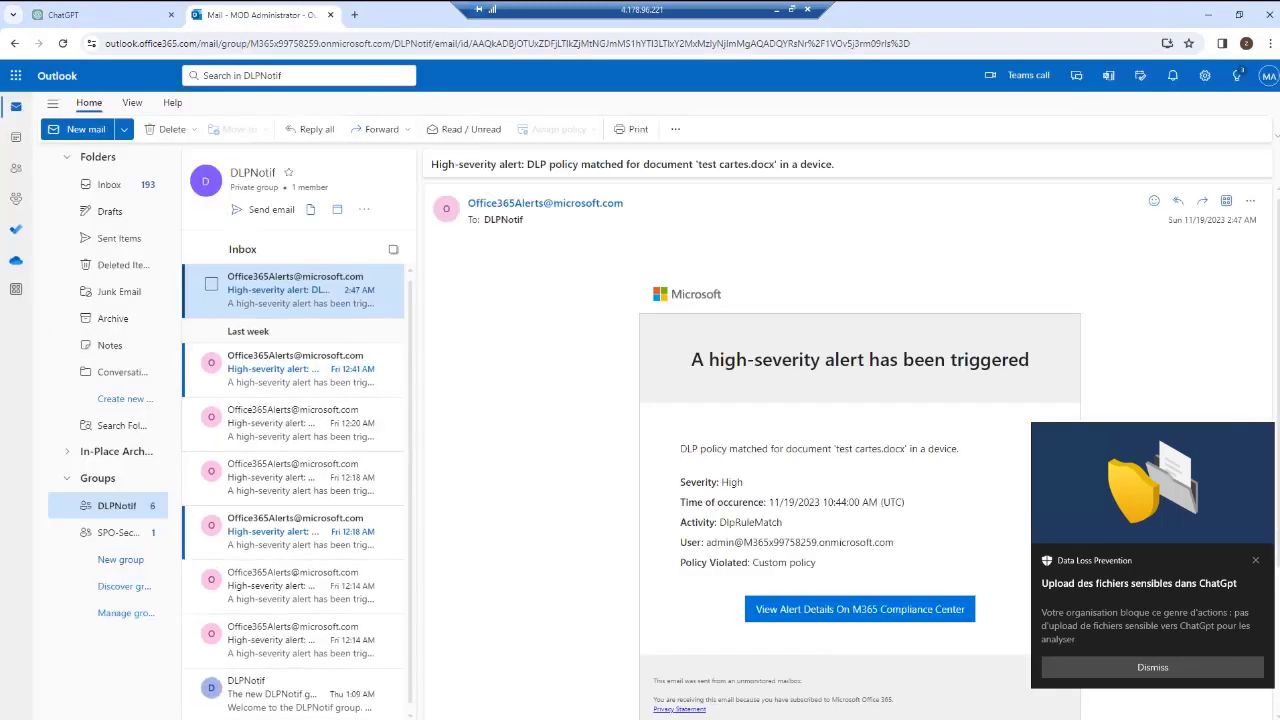
{"action": "left_click", "coordinate": [1152, 667]}
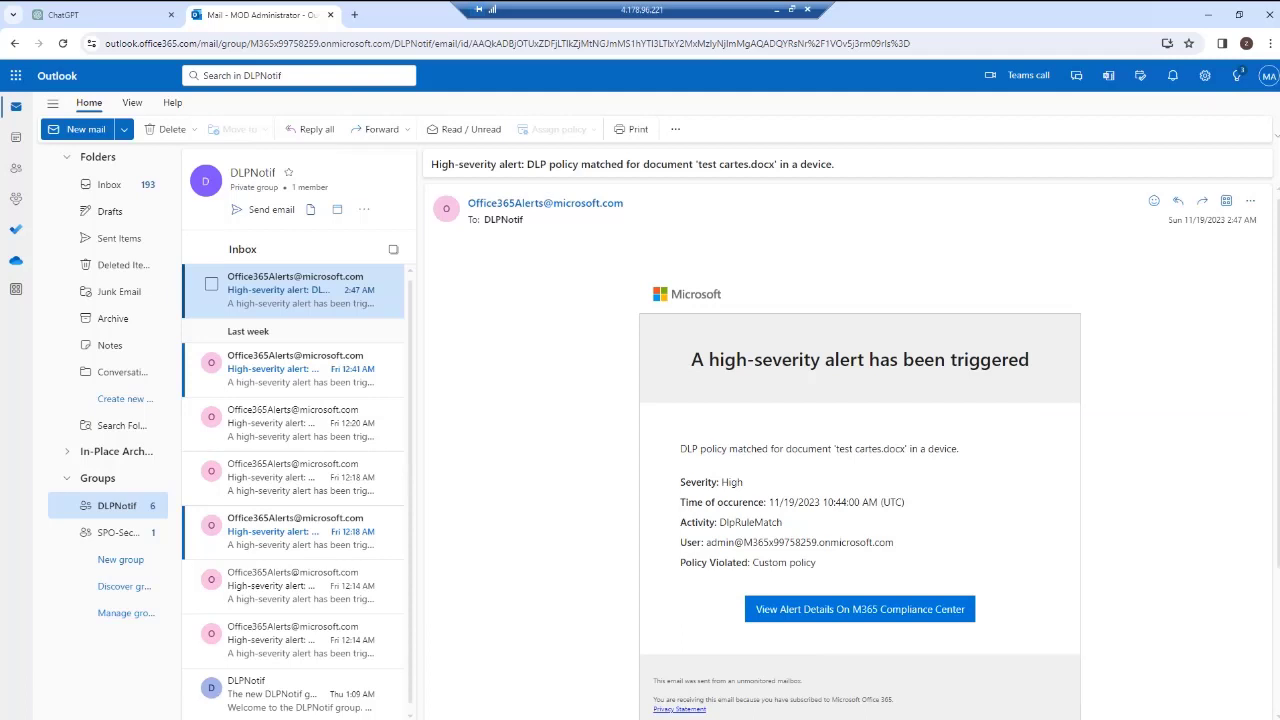
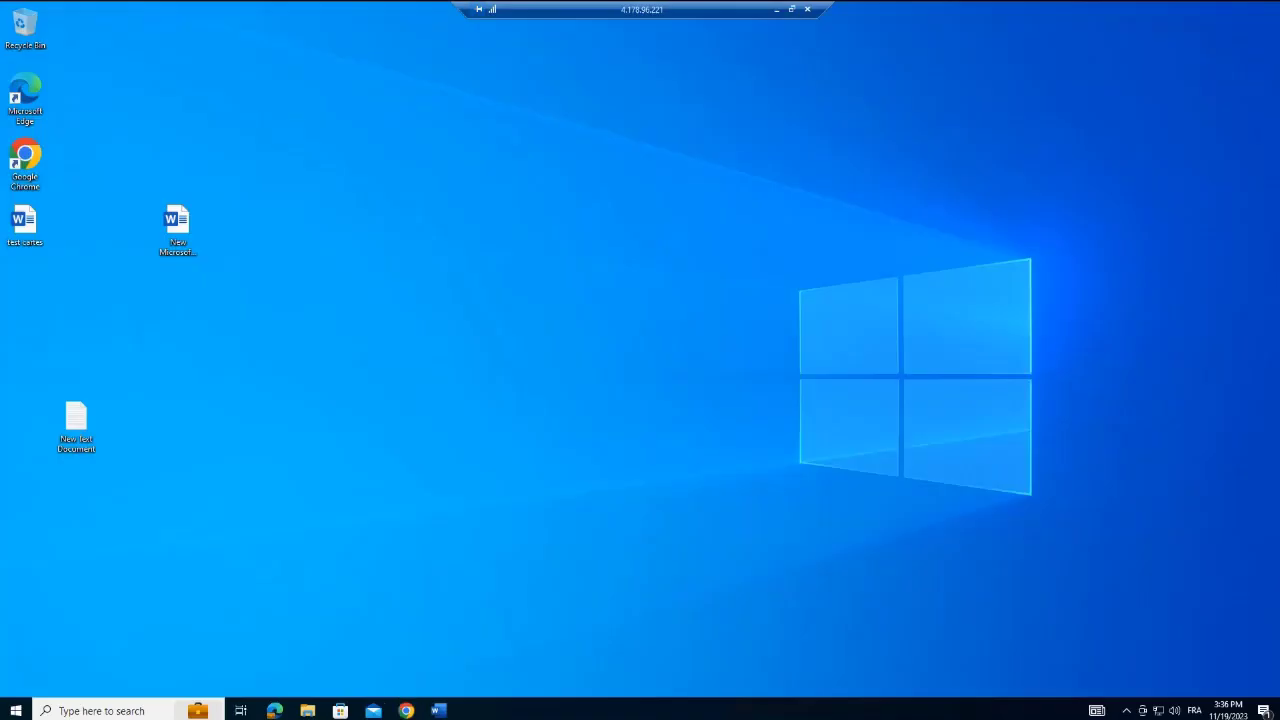
Open the test cartes document from the desktop to view its card data, then return to the browser.
{"action": "double_click", "coordinate": [25, 224]}
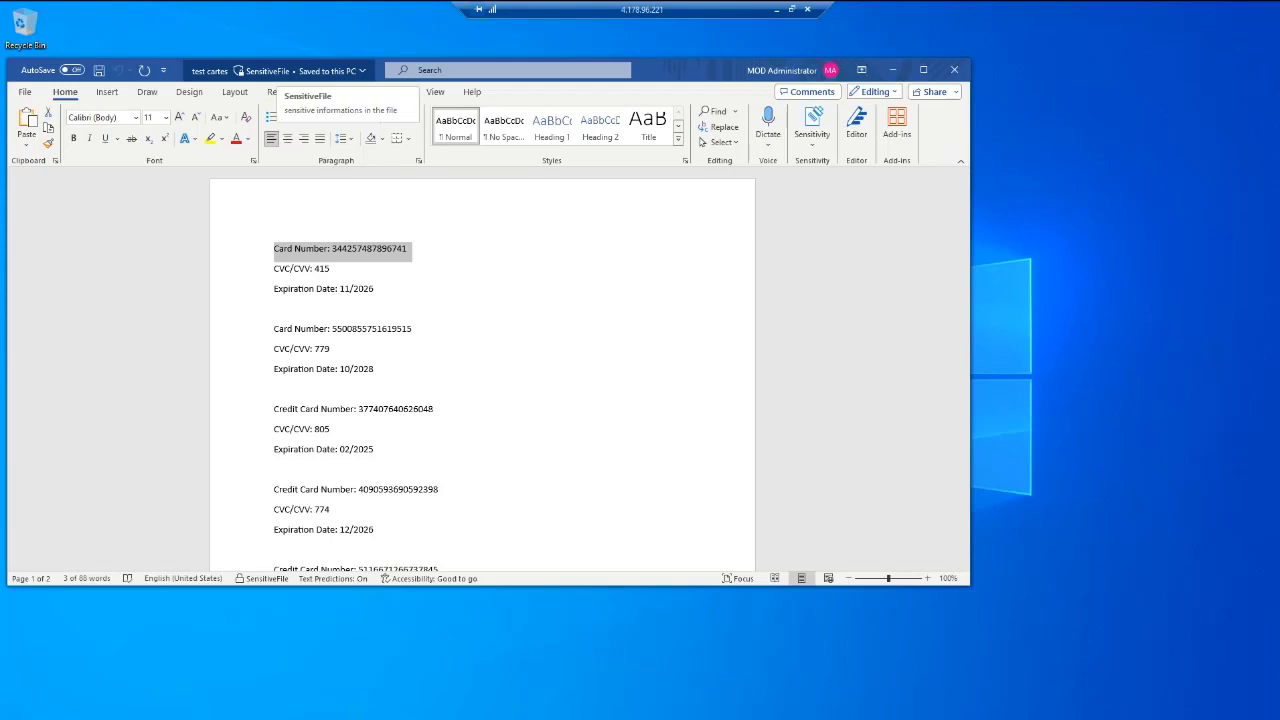
{"action": "left_click", "coordinate": [893, 70]}
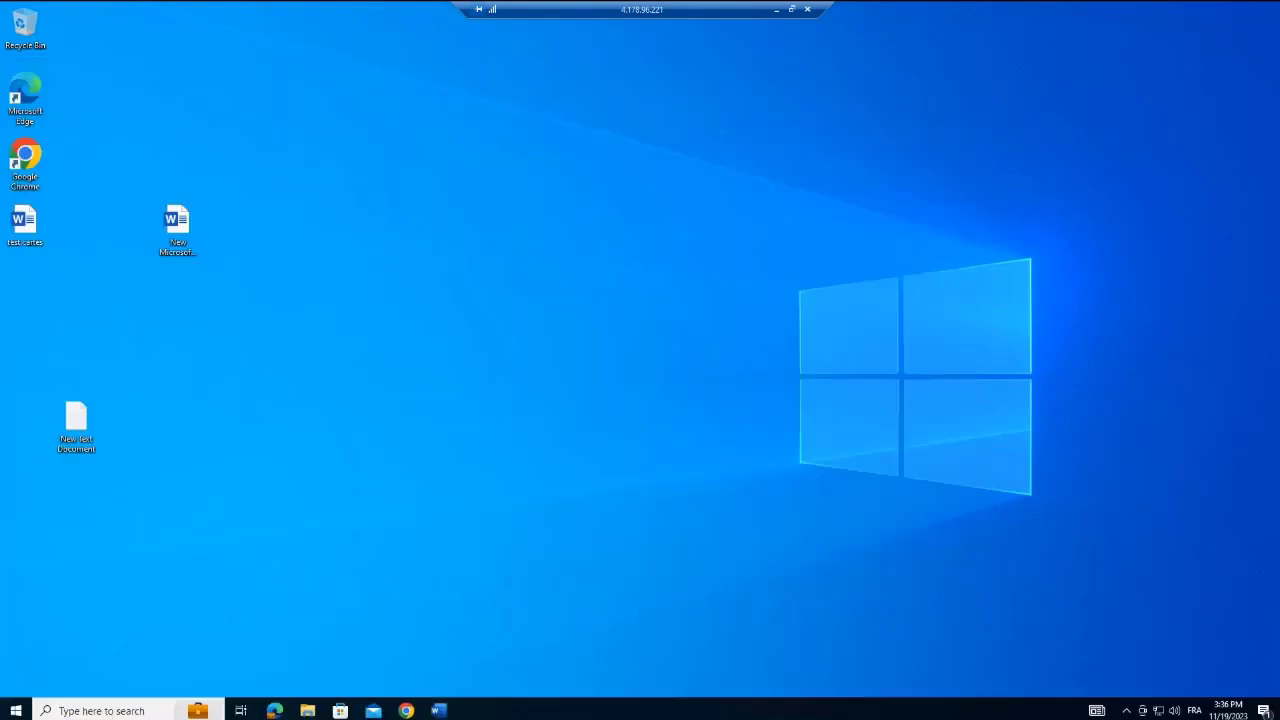
{"action": "left_click", "coordinate": [406, 710]}
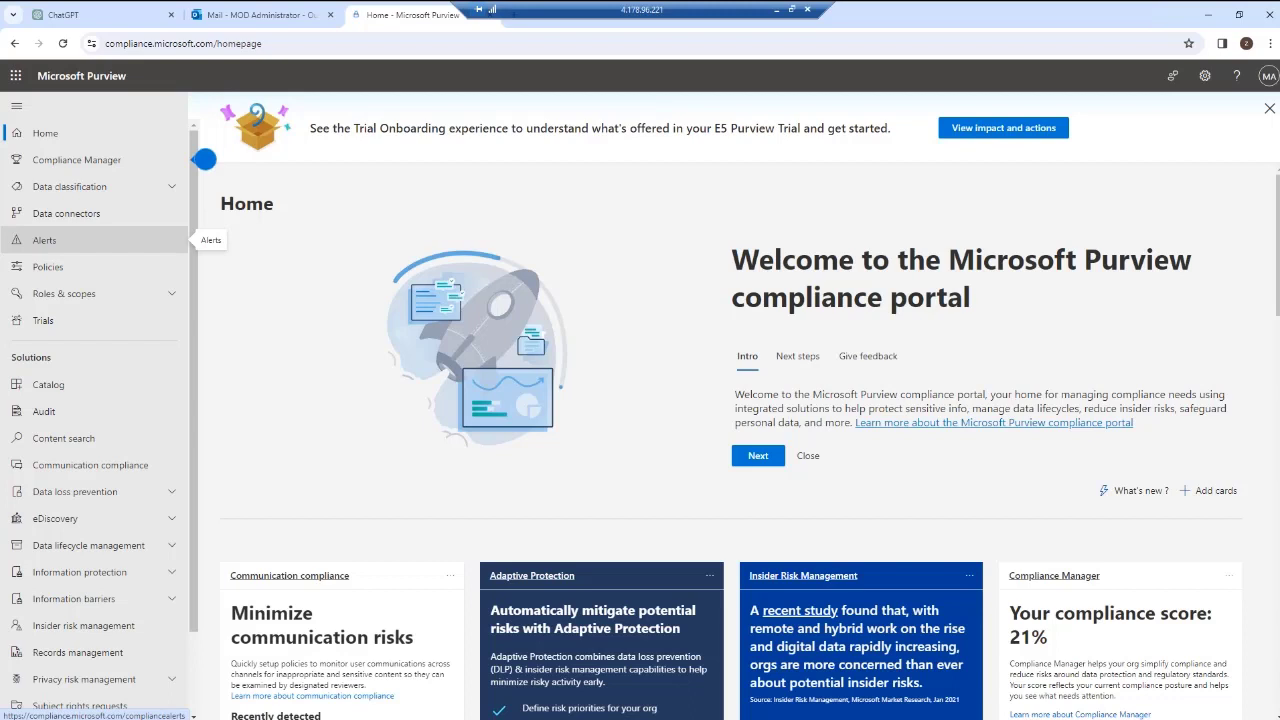
Open Labels under Information protection and start creating a new sensitivity label.
{"action": "left_click", "coordinate": [80, 572]}
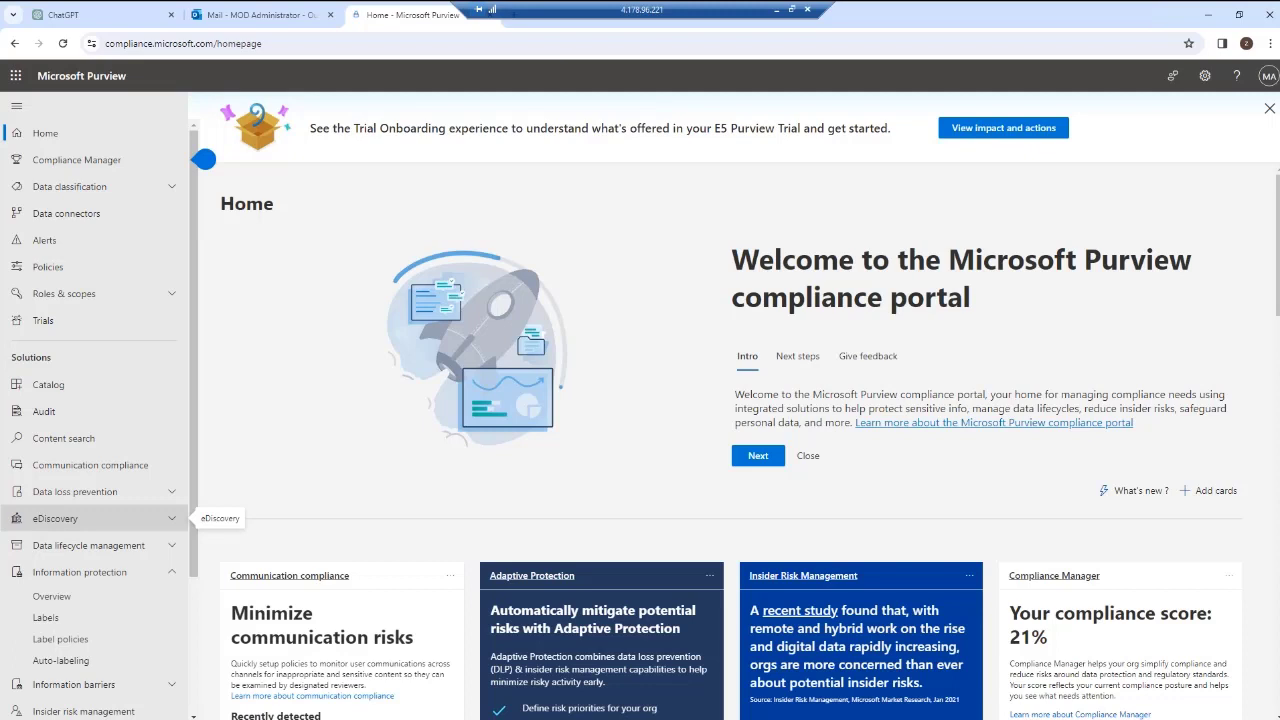
{"action": "left_click", "coordinate": [45, 617]}
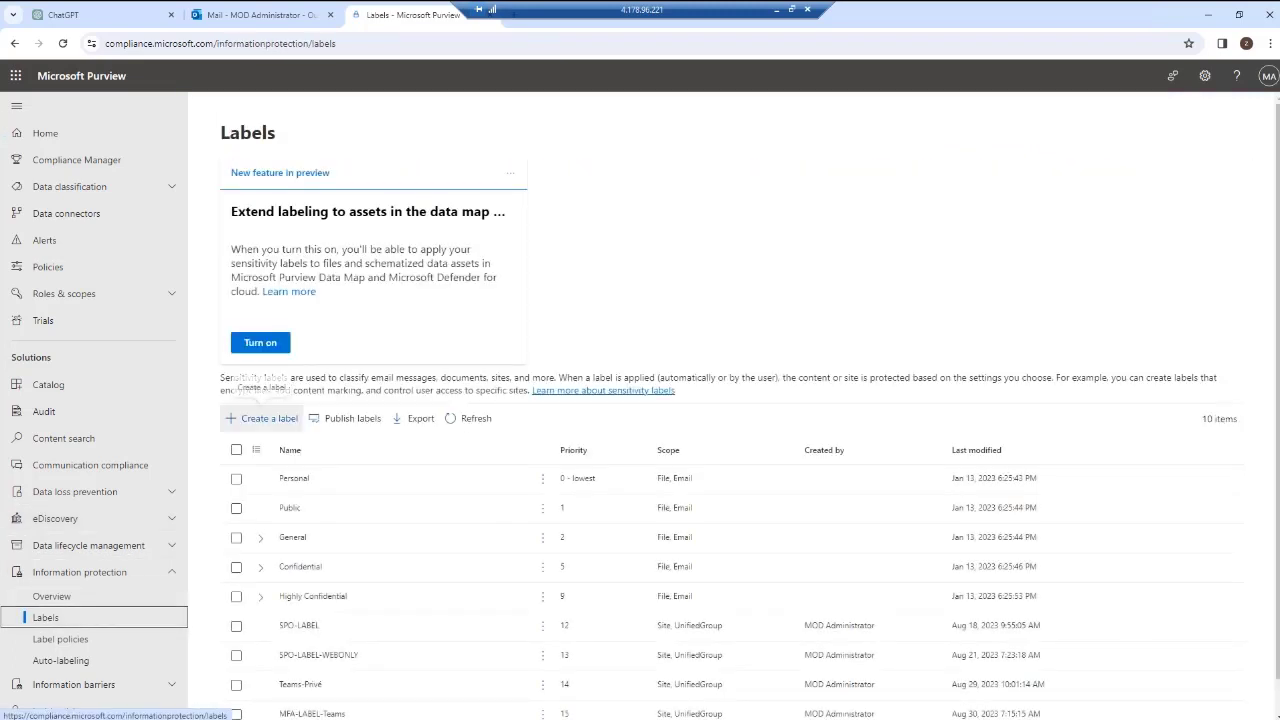
{"action": "left_click", "coordinate": [262, 418]}
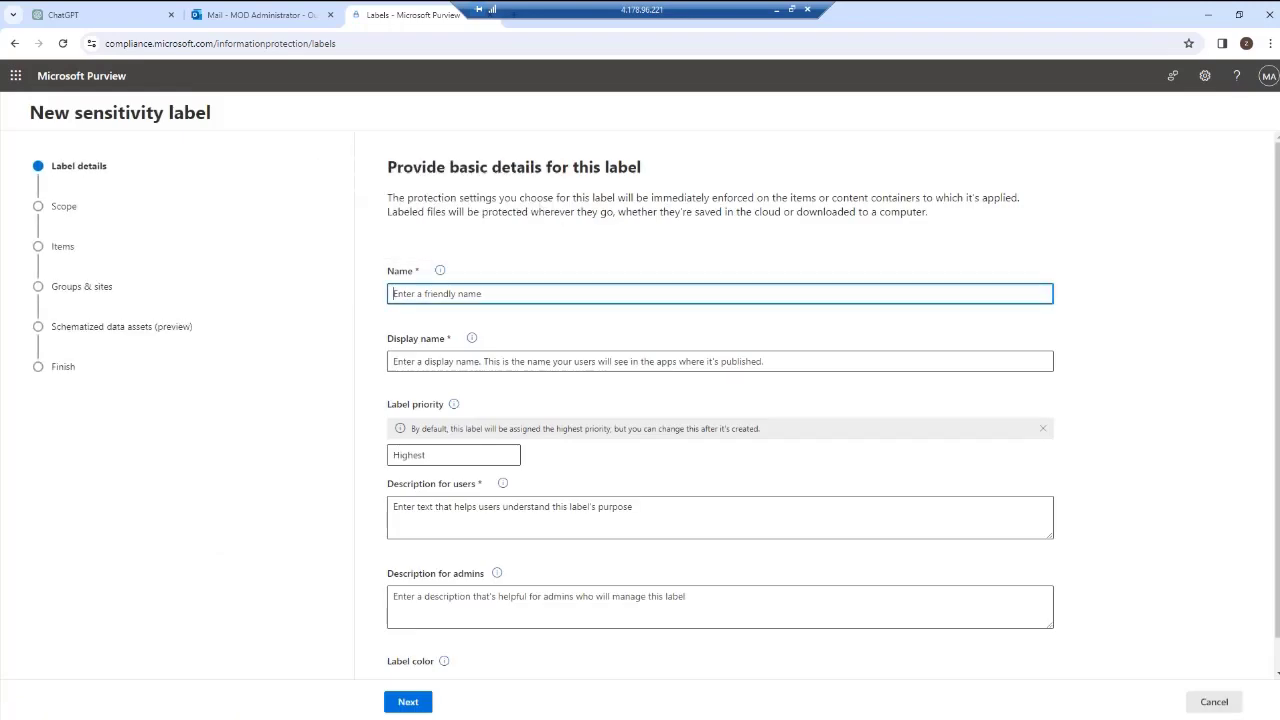
Give the new label the name test, display name test and user description test.
{"action": "type", "text": "test"}
{"action": "left_click", "coordinate": [560, 361]}
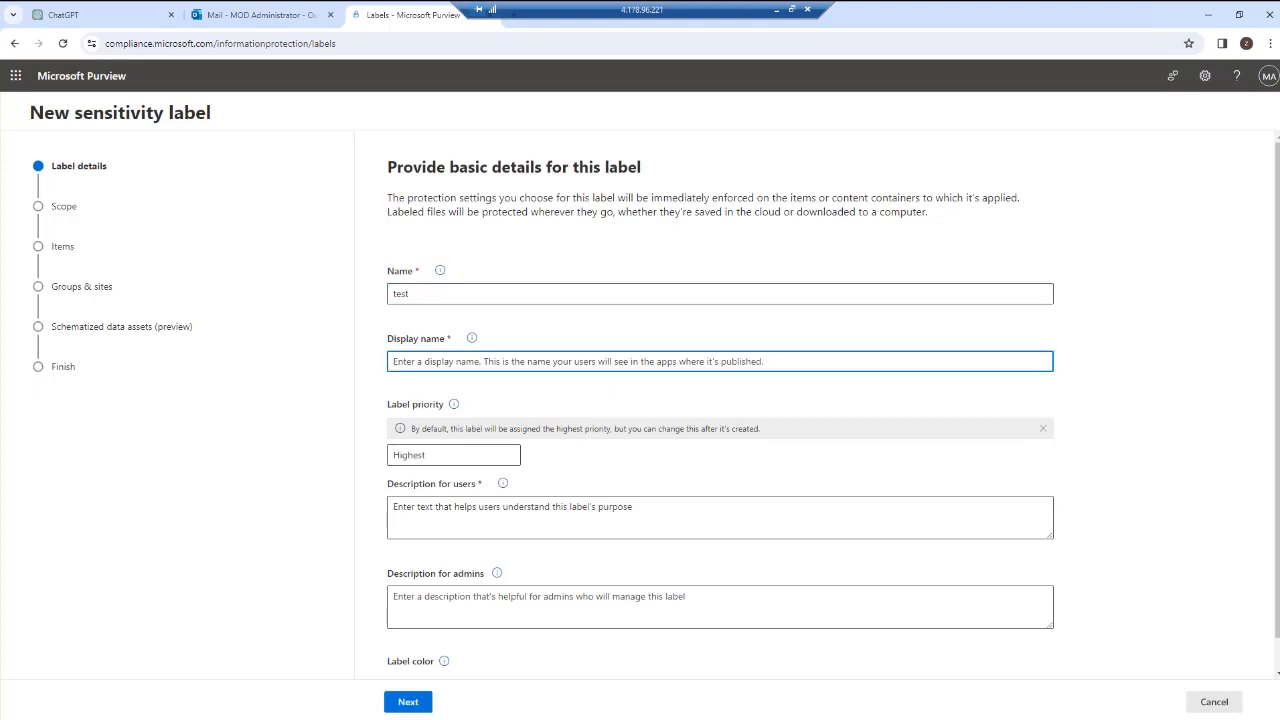
{"action": "type", "text": "test"}
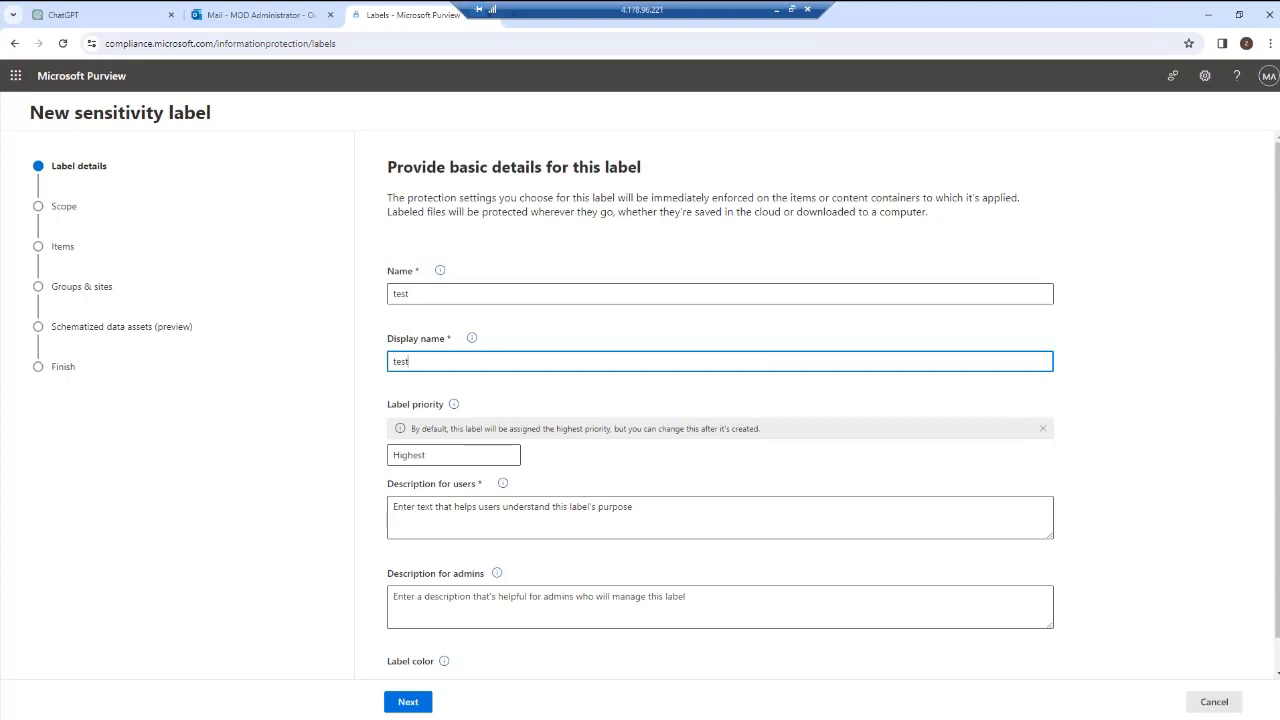
{"action": "left_click", "coordinate": [560, 516]}
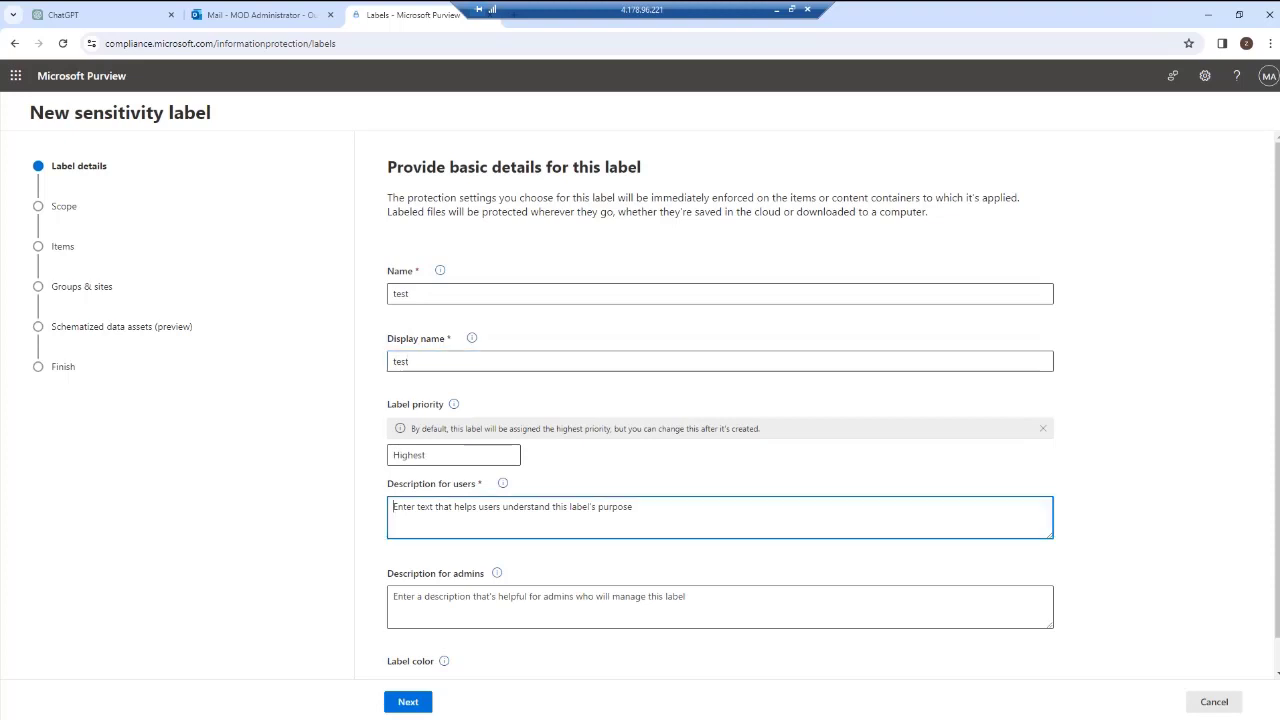
{"action": "scroll", "coordinate": [720, 400], "scroll_direction": "down", "scroll_amount": 1}
{"action": "left_click", "coordinate": [408, 701]}
{"action": "left_click", "coordinate": [688, 416]}
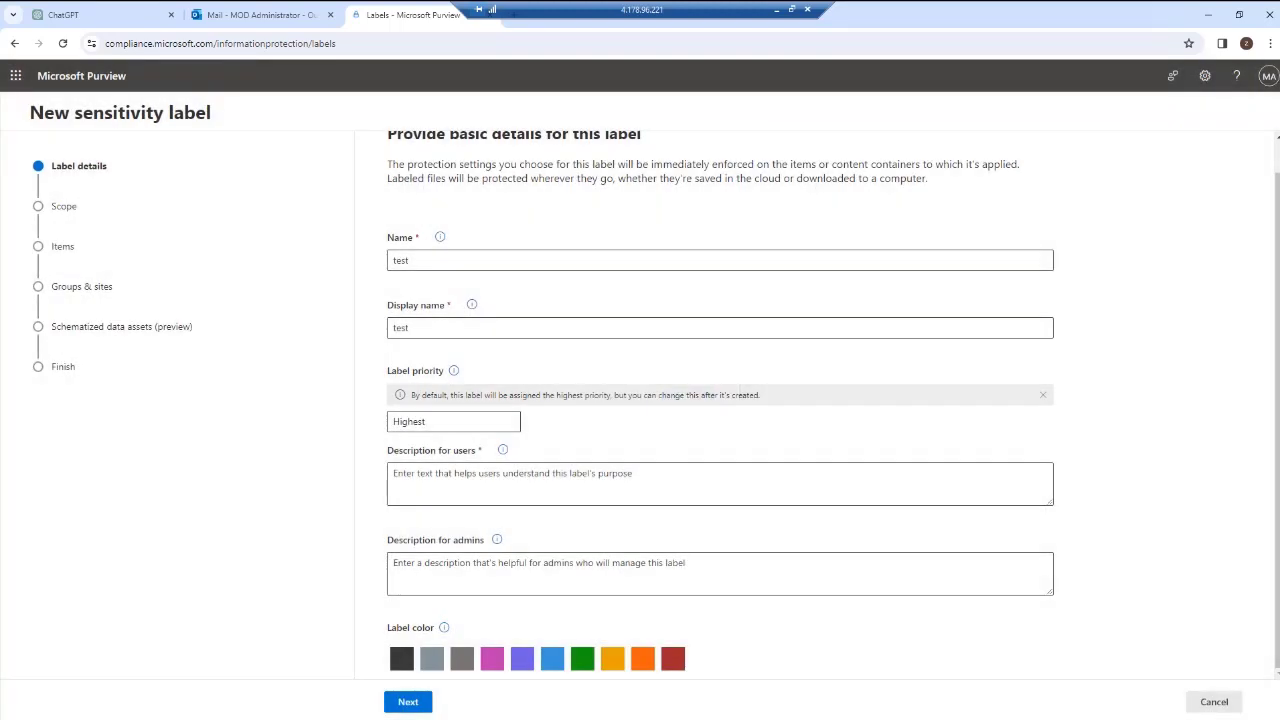
{"action": "left_click", "coordinate": [660, 480]}
{"action": "type", "text": "test"}
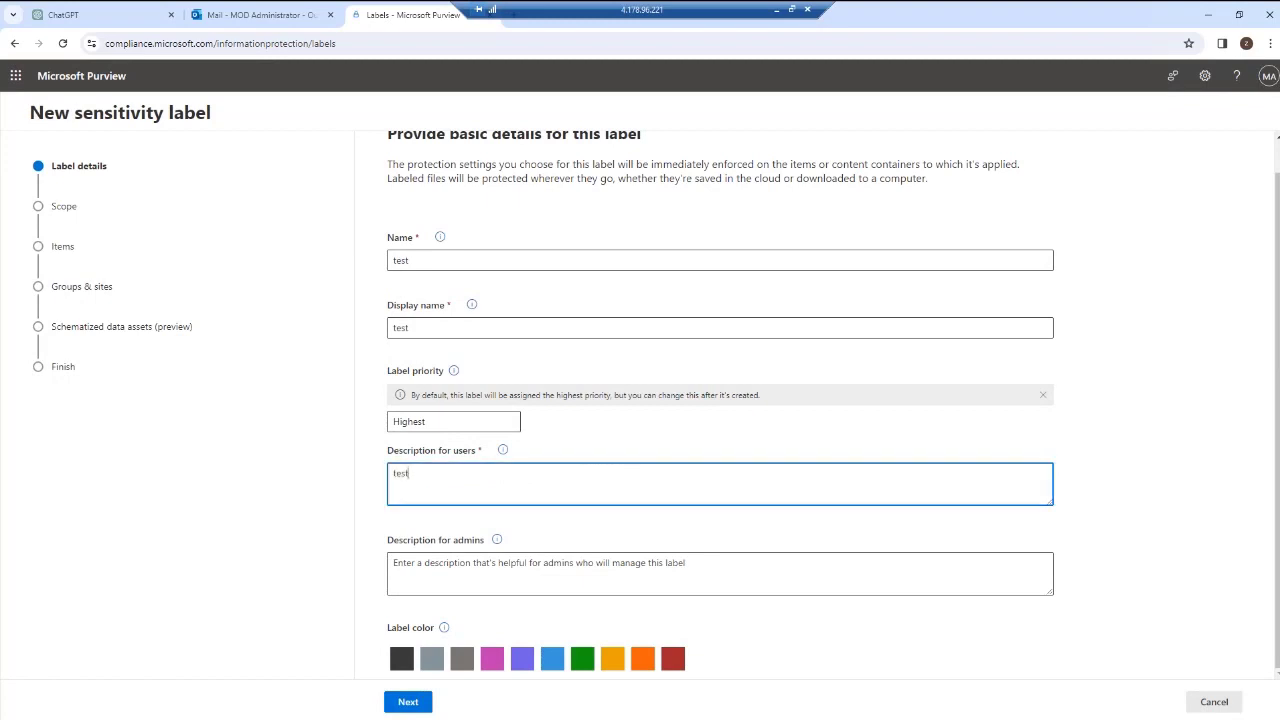
{"action": "left_click", "coordinate": [408, 701]}
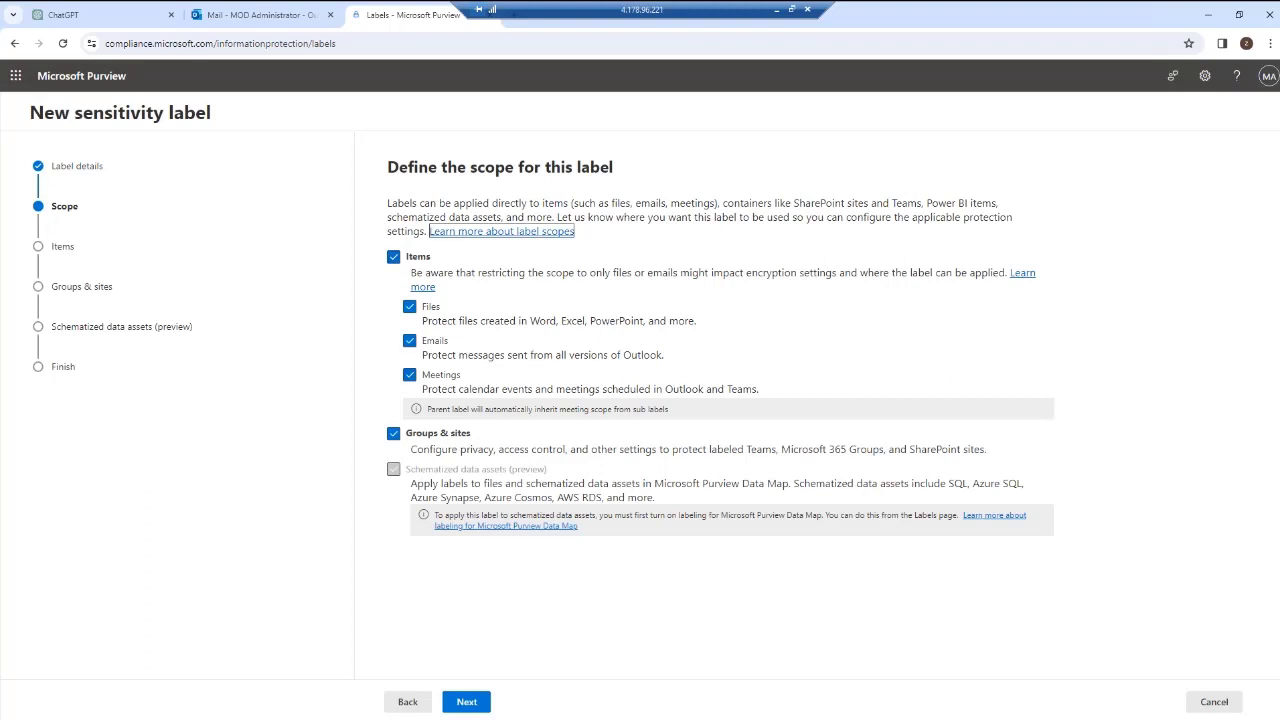
Restrict the label's scope to Files only, removing Emails and Groups & sites, and skip protection settings.
{"action": "left_click", "coordinate": [410, 341]}
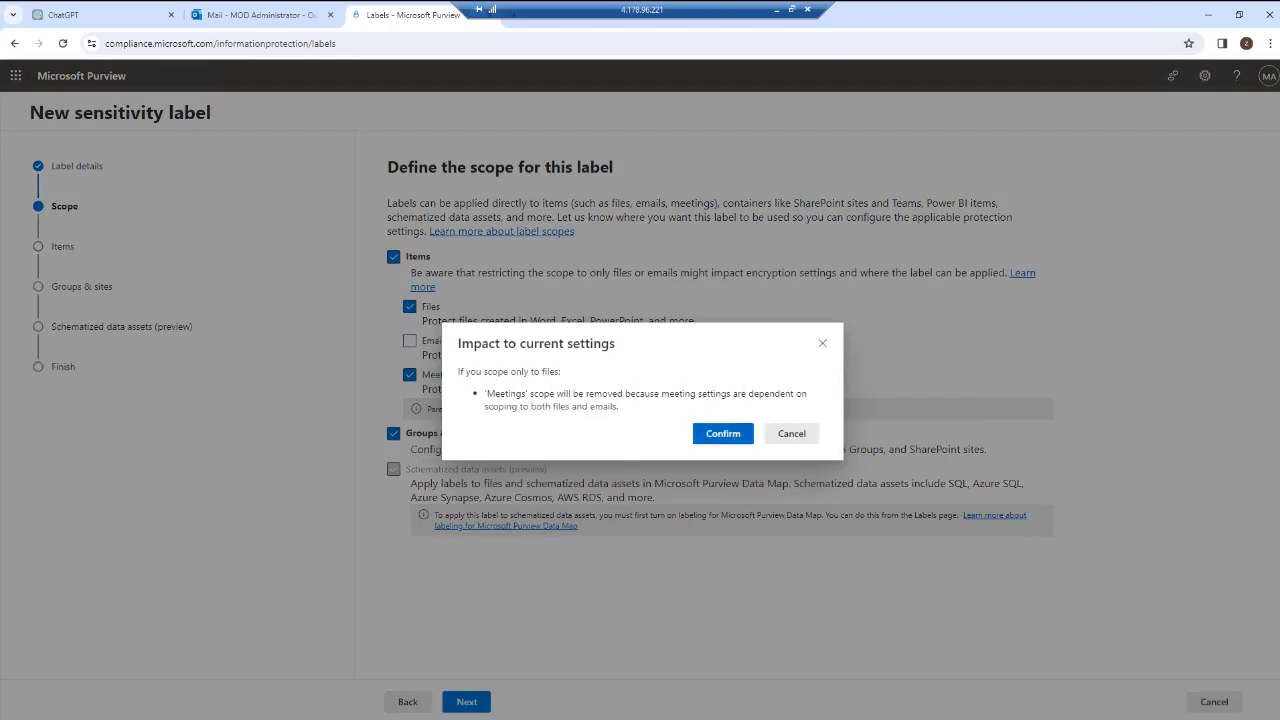
{"action": "left_click", "coordinate": [723, 434]}
{"action": "left_click", "coordinate": [393, 457]}
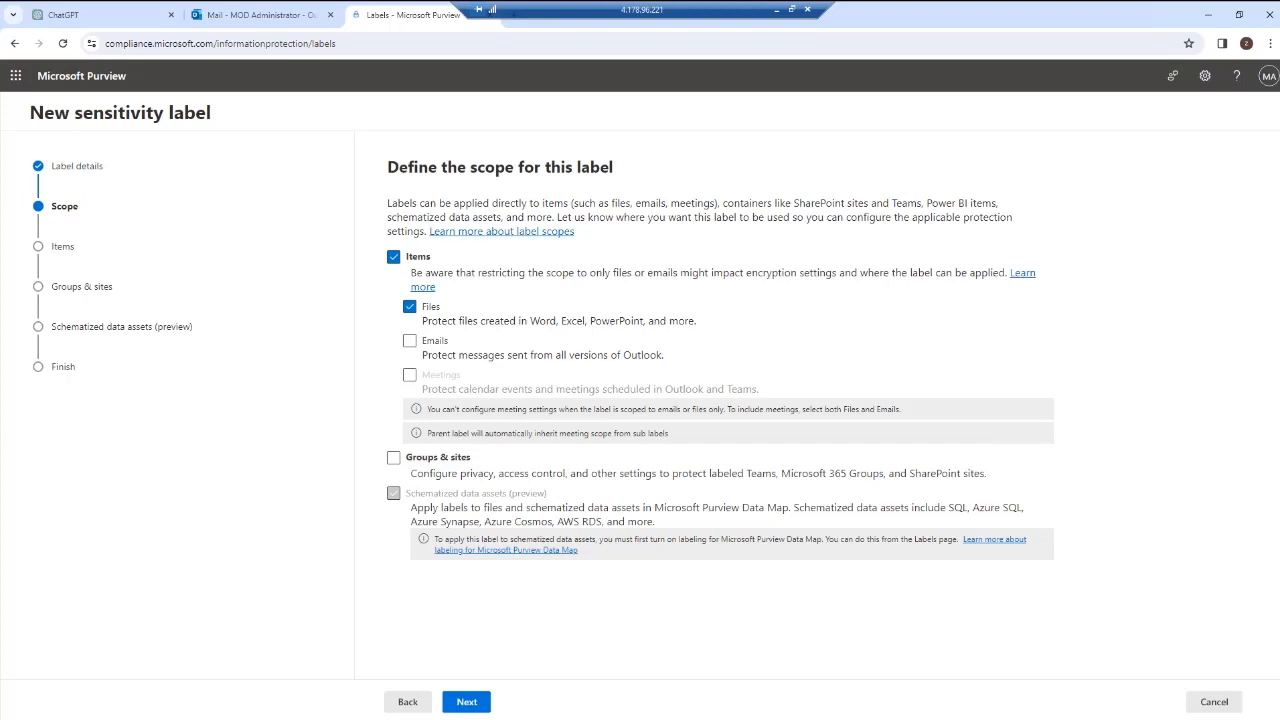
{"action": "left_click", "coordinate": [466, 702]}
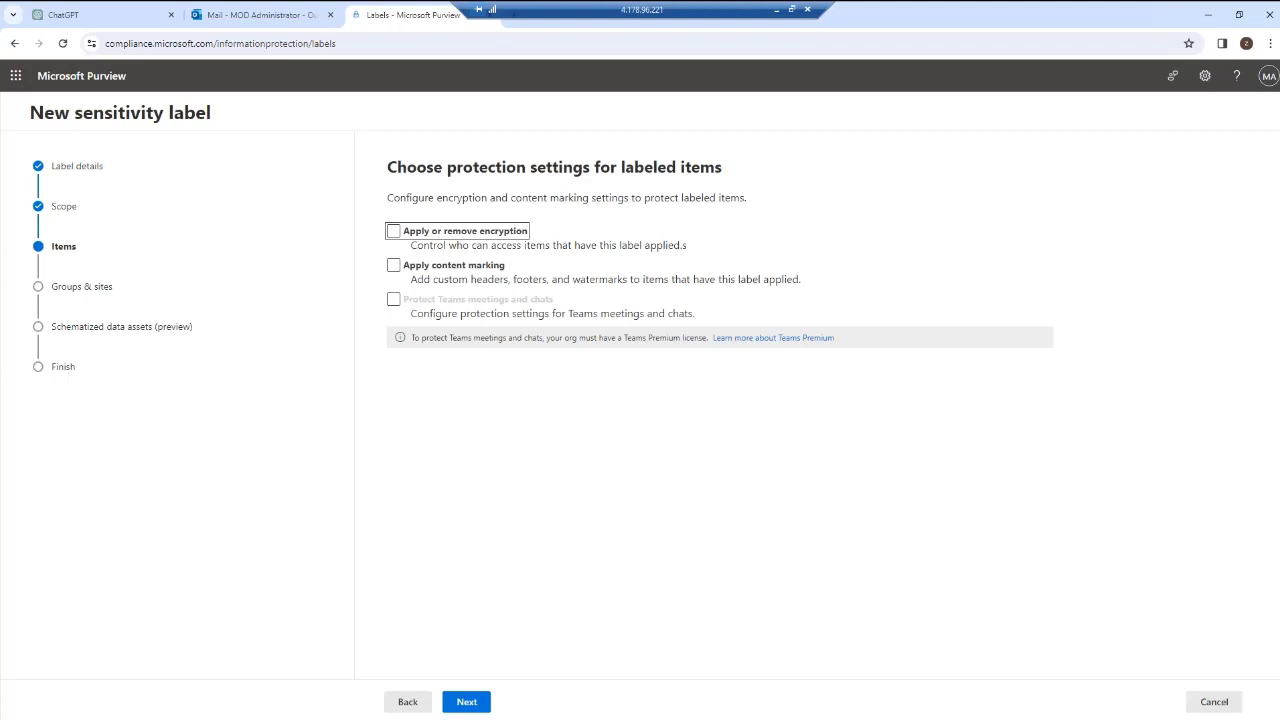
{"action": "left_click", "coordinate": [466, 702]}
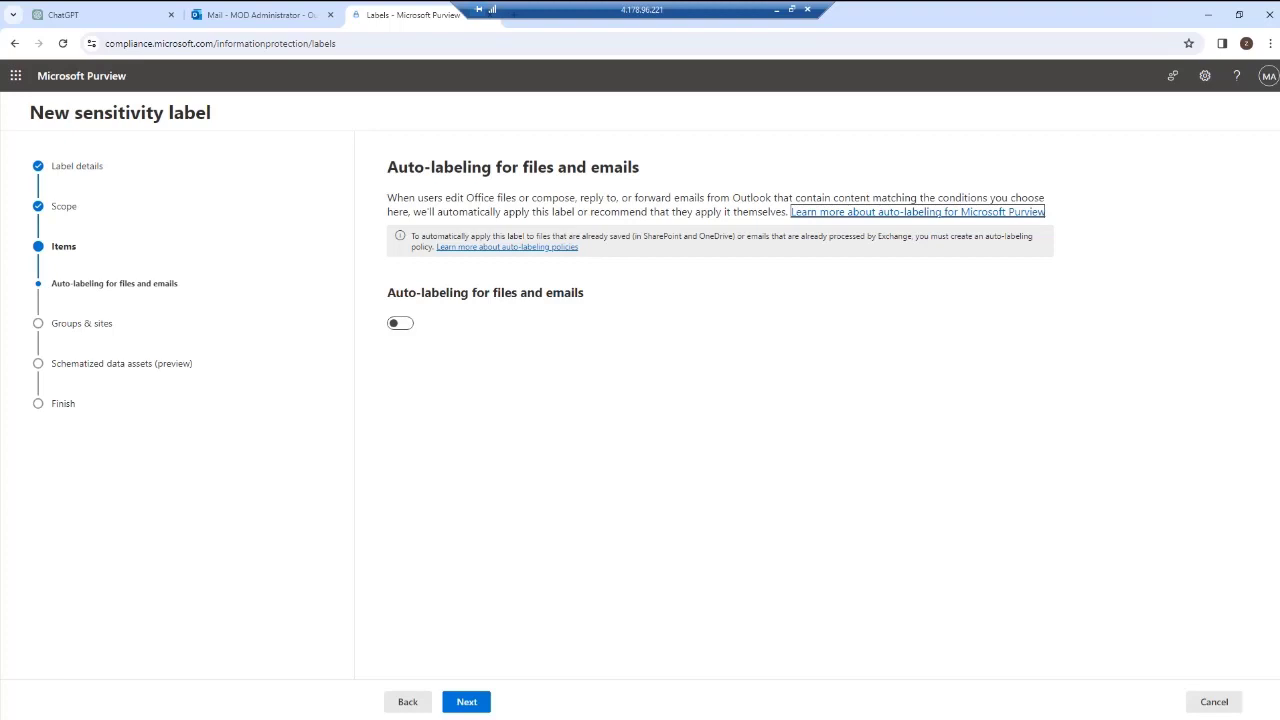
Check the sensitivity label options of the test cartes document in Word, then return to the browser.
{"action": "left_click", "coordinate": [1208, 15]}
{"action": "double_click", "coordinate": [23, 224]}
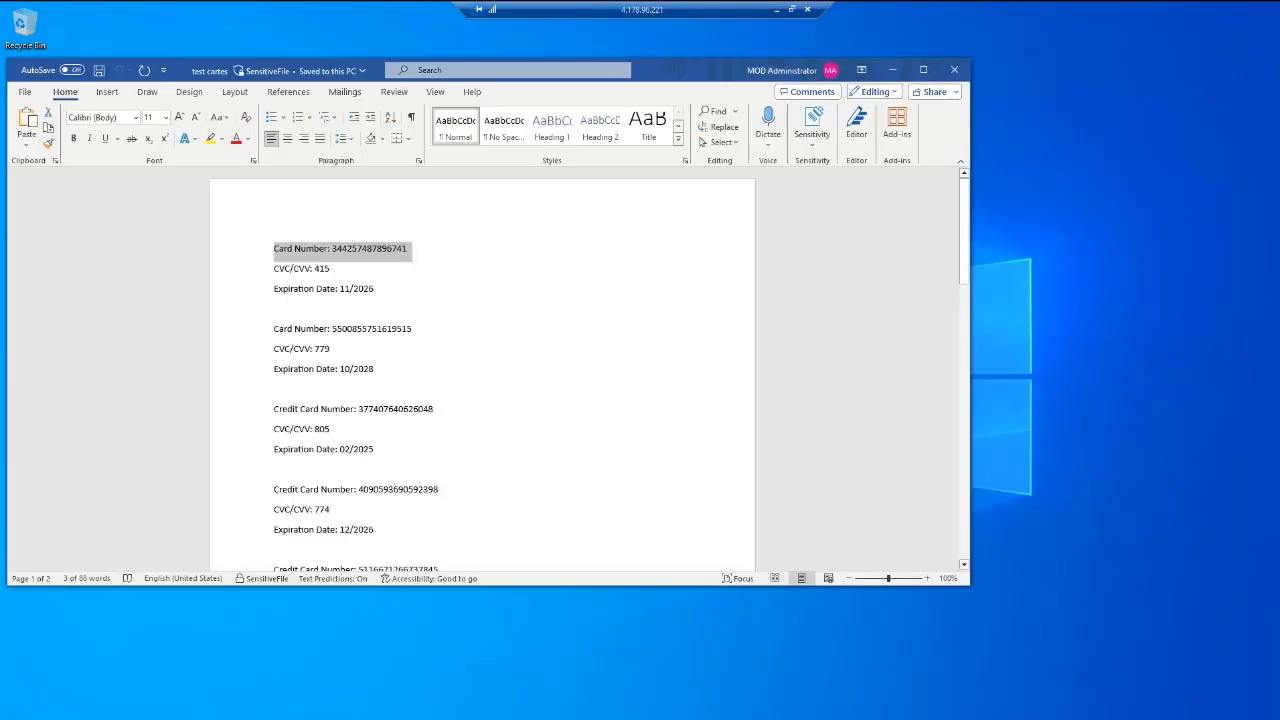
{"action": "left_click", "coordinate": [812, 125]}
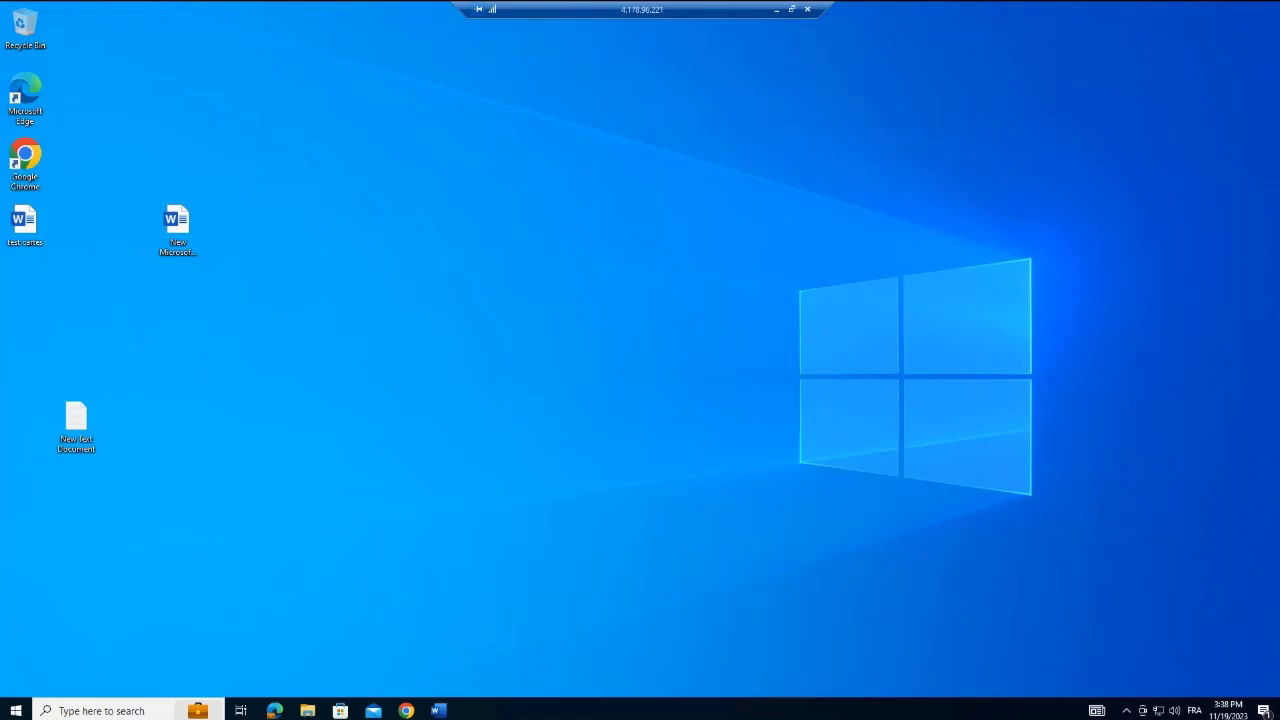
{"action": "left_click", "coordinate": [406, 710]}
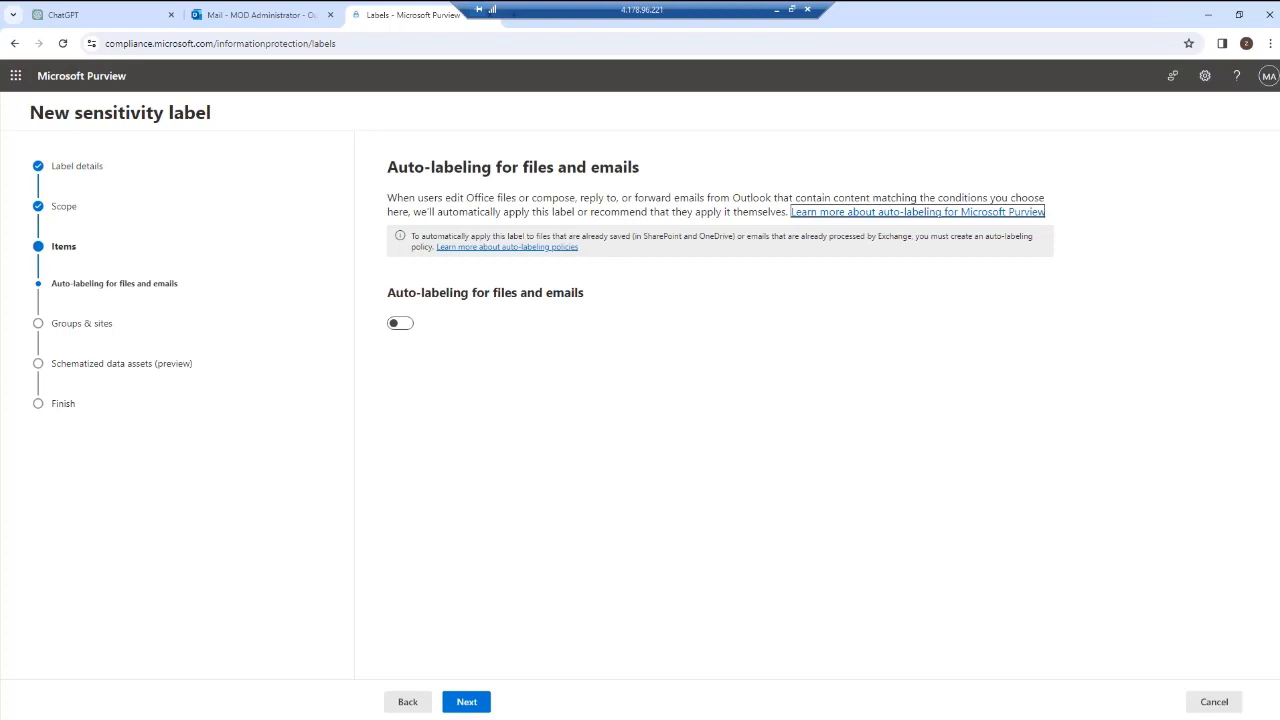
Advance through the remaining label pages to the review and cancel the label wizard.
{"action": "left_click", "coordinate": [467, 702]}
{"action": "left_click", "coordinate": [467, 702]}
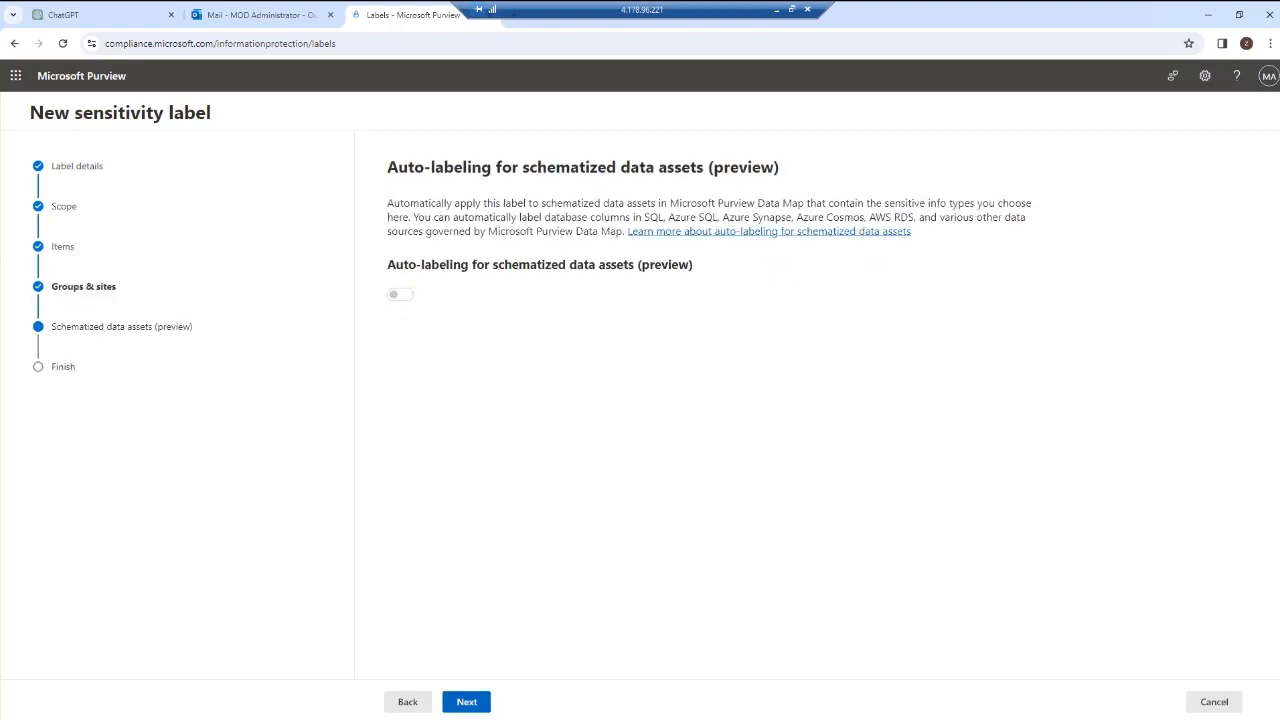
{"action": "left_click", "coordinate": [467, 702]}
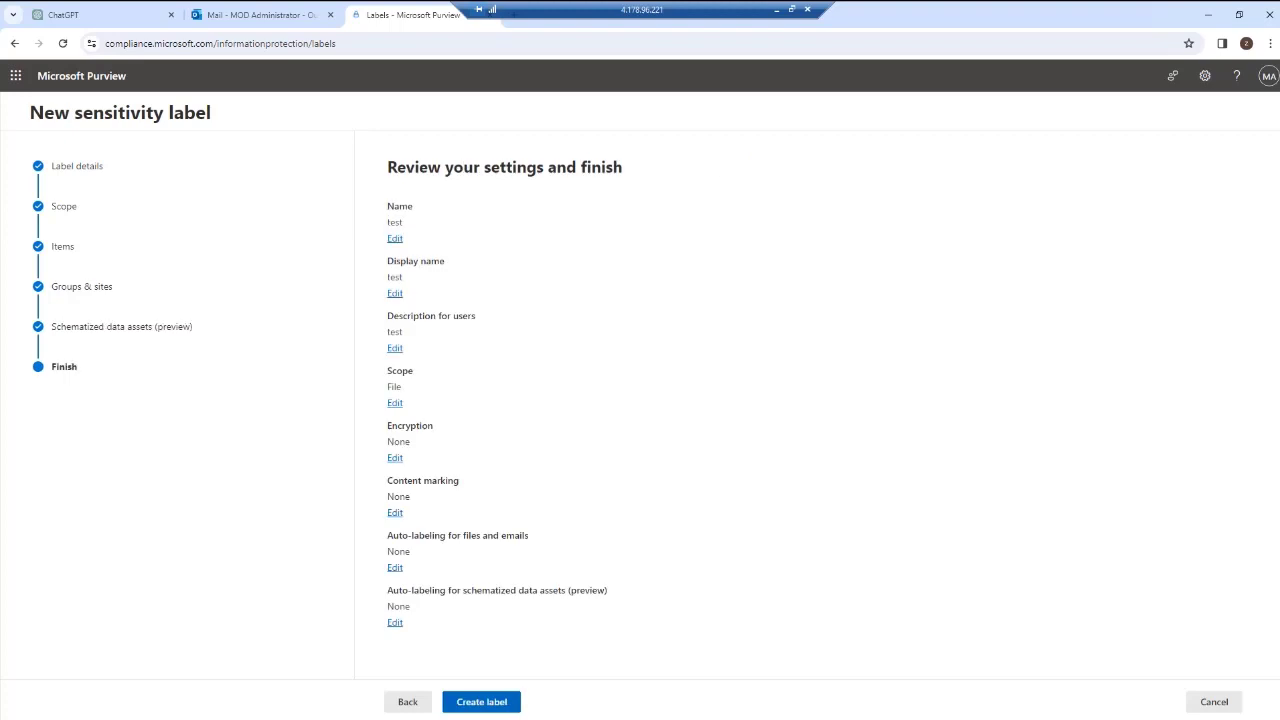
{"action": "left_click", "coordinate": [1214, 702]}
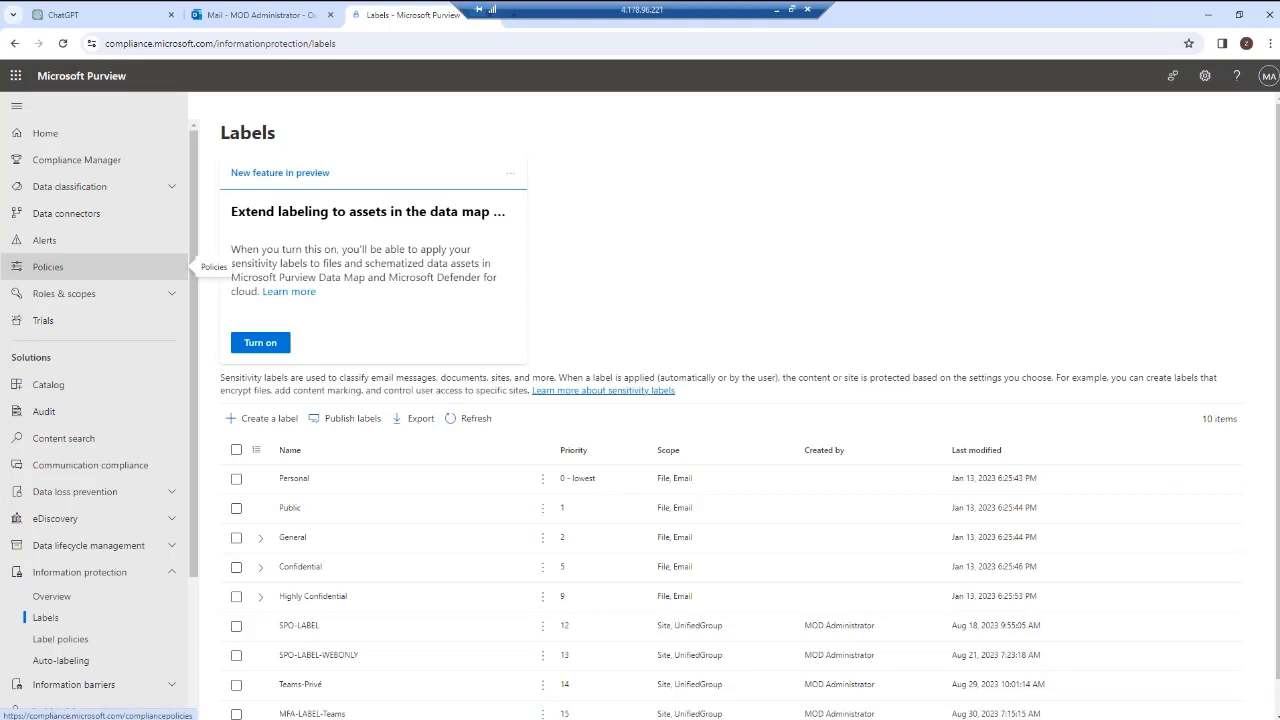
Open Data loss prevention policies and start creating a new policy.
{"action": "scroll", "coordinate": [95, 400], "scroll_direction": "down", "scroll_amount": 2}
{"action": "left_click", "coordinate": [75, 309]}
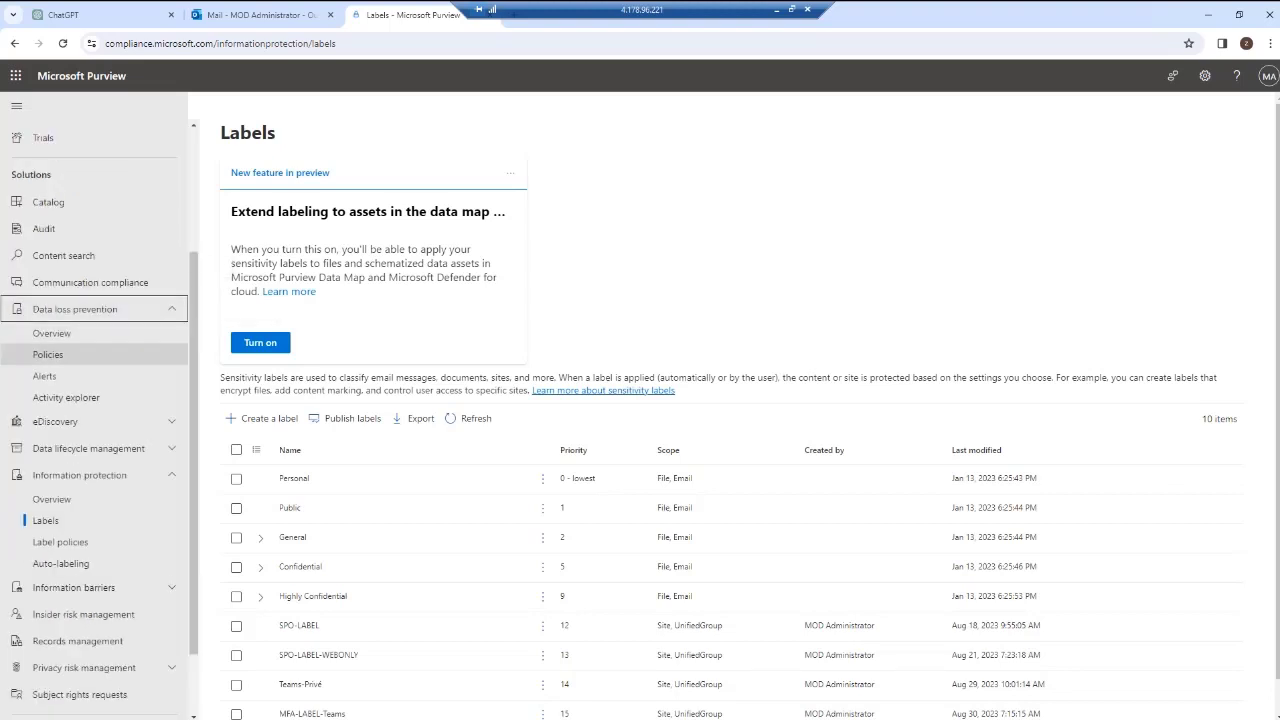
{"action": "left_click", "coordinate": [48, 354]}
{"action": "left_click", "coordinate": [262, 244]}
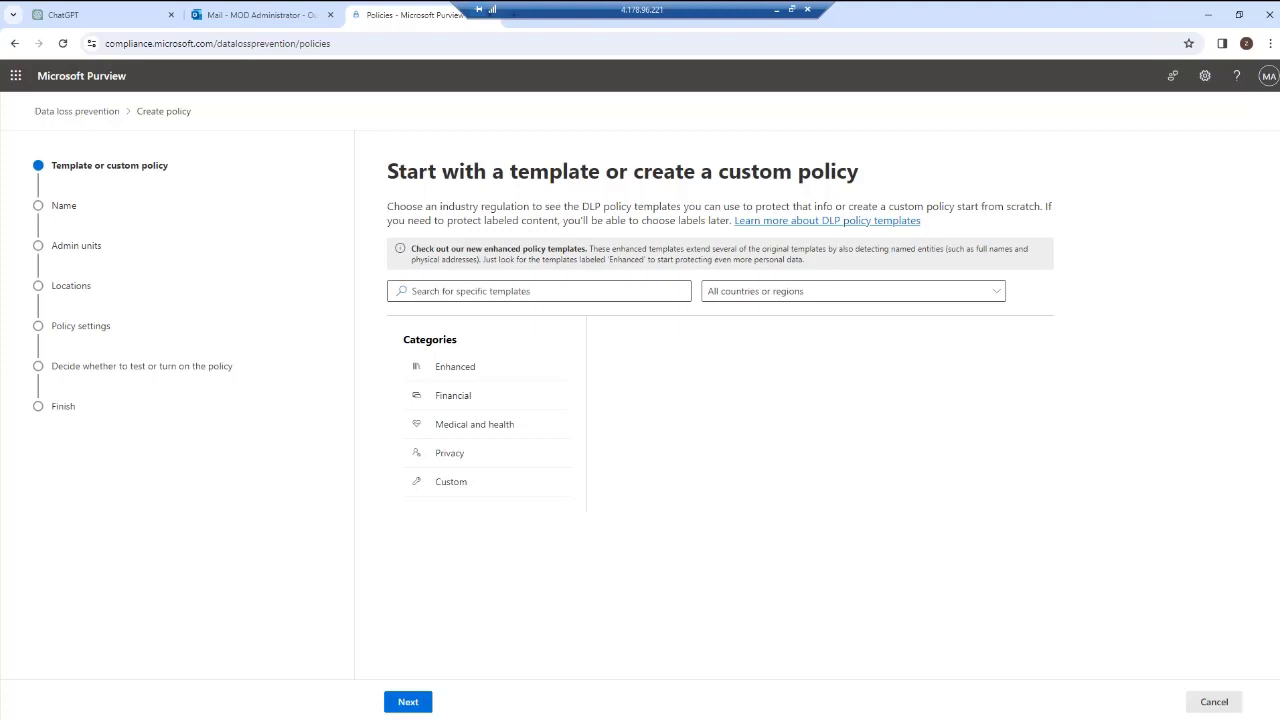
Choose the Custom policy template from the Custom category for the new DLP policy.
{"action": "left_click", "coordinate": [453, 396]}
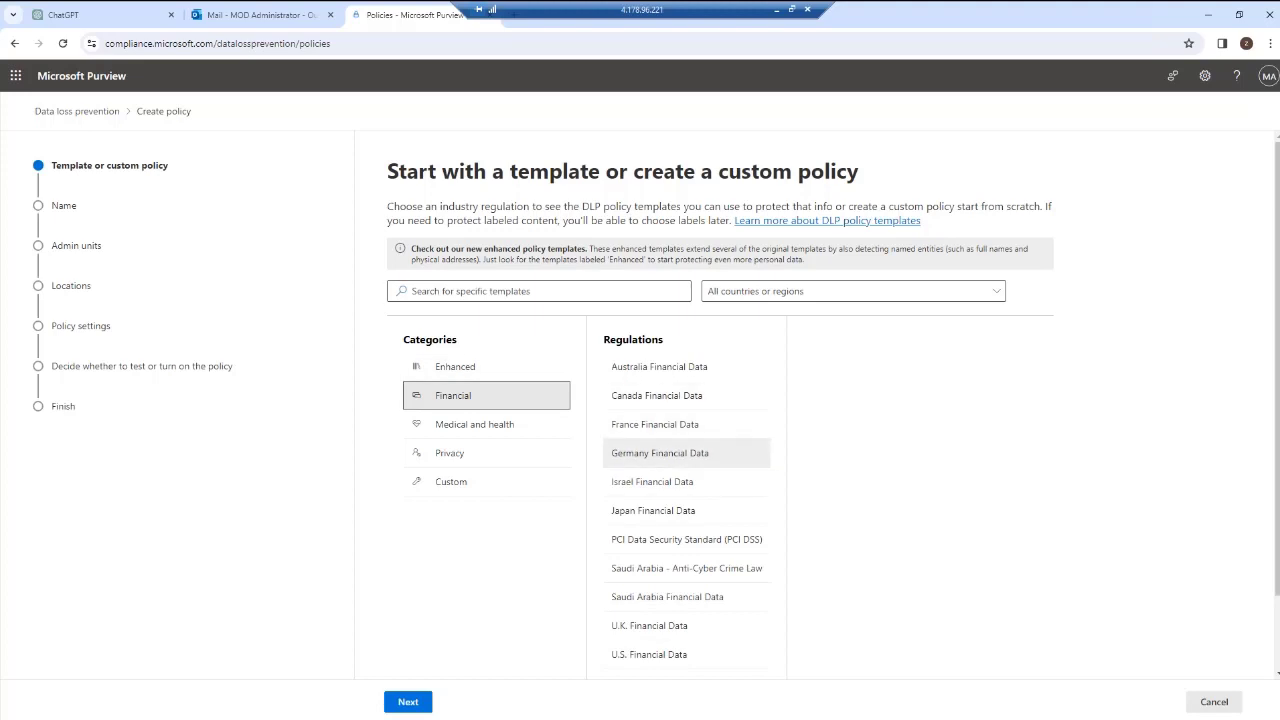
{"action": "left_click", "coordinate": [655, 424]}
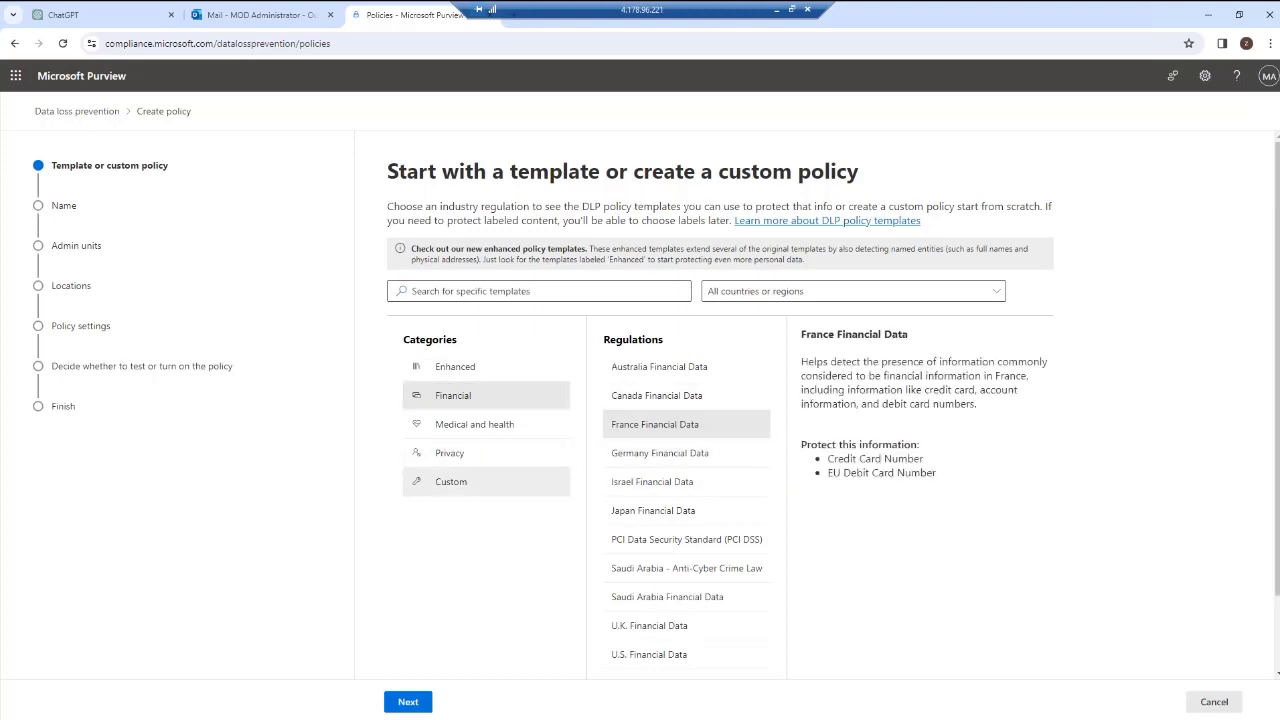
{"action": "left_click", "coordinate": [451, 481]}
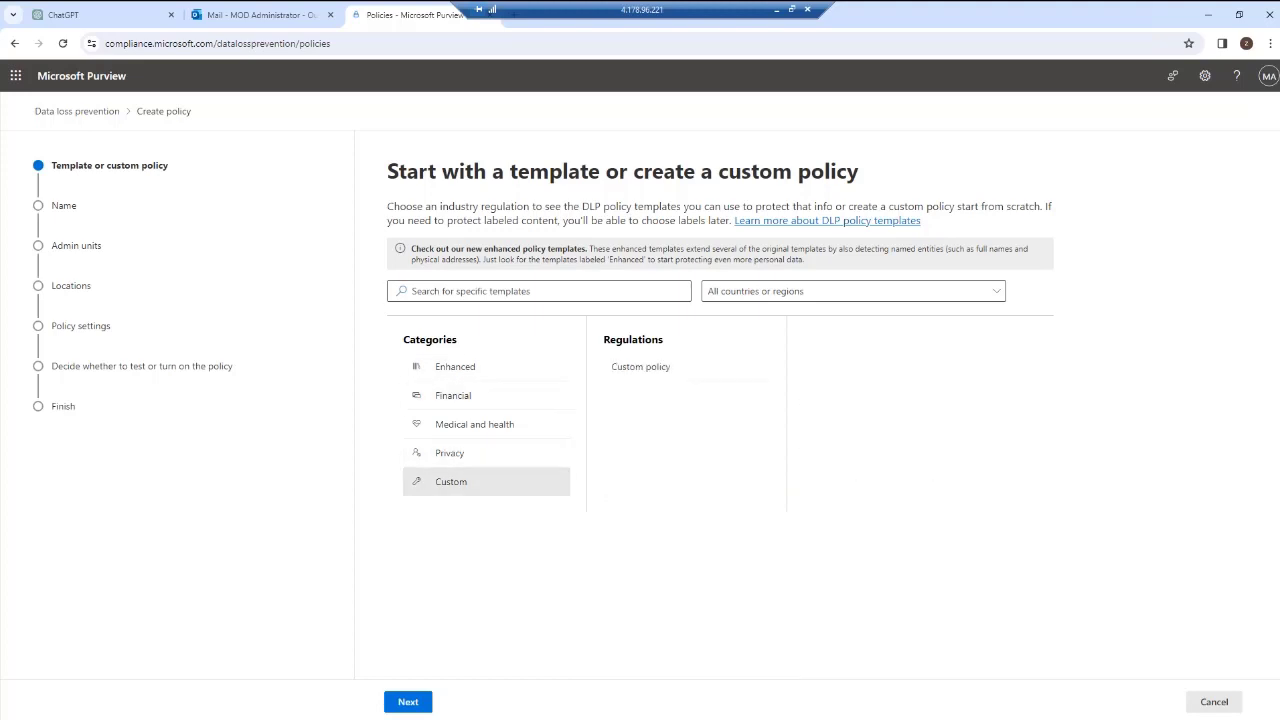
{"action": "left_click", "coordinate": [408, 701]}
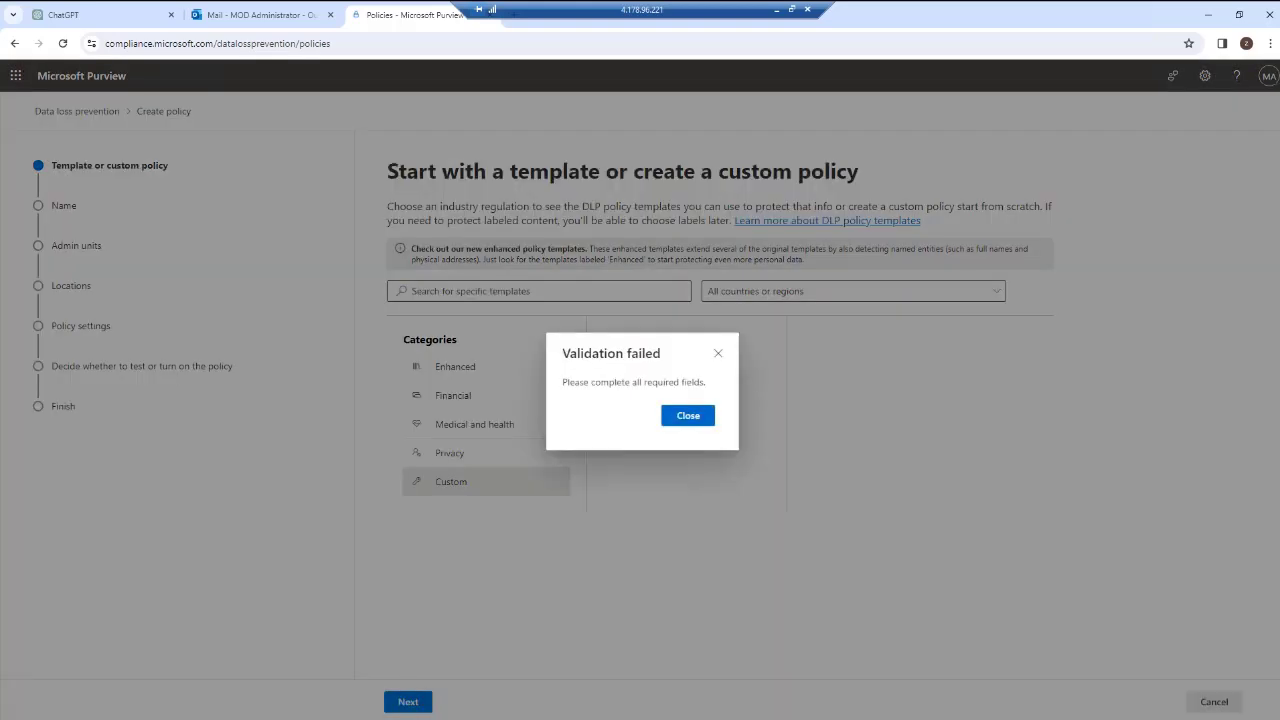
{"action": "left_click", "coordinate": [688, 415]}
{"action": "left_click", "coordinate": [686, 367]}
{"action": "left_click", "coordinate": [408, 701]}
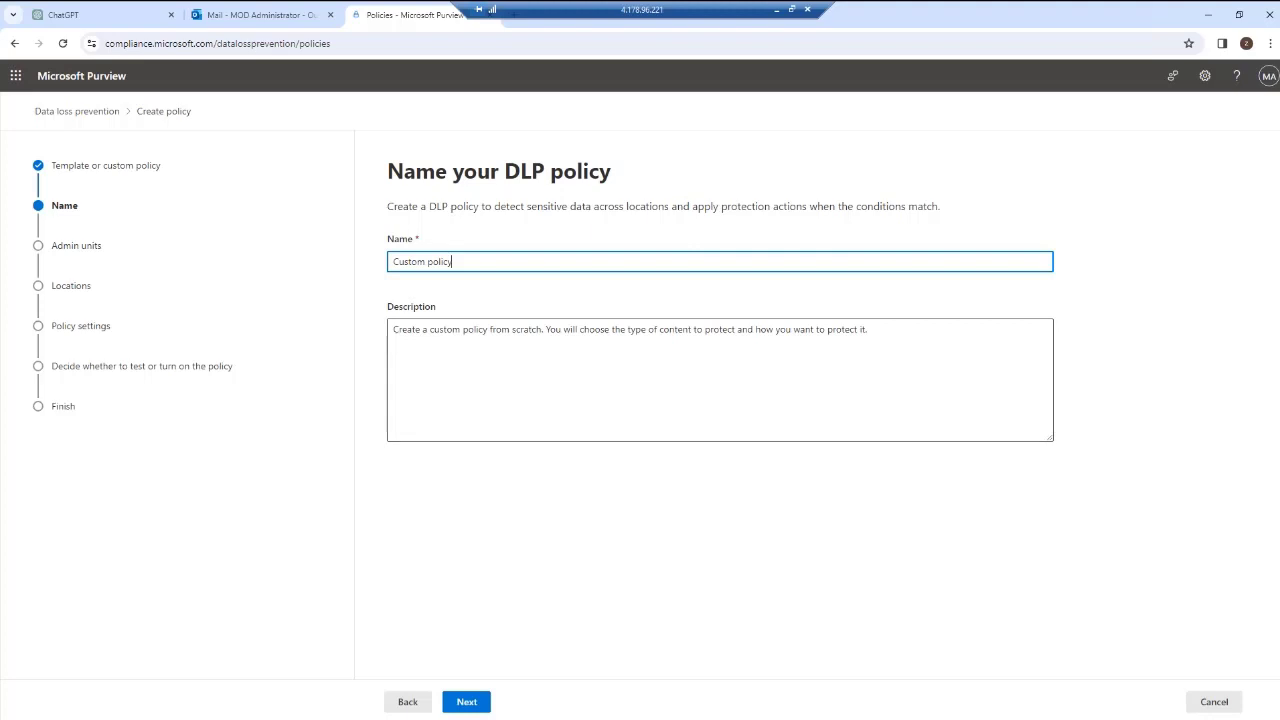
Name the DLP policy Custom policy2, distinct from the policy cited in the Outlook alert, and pass the admin units page.
{"action": "left_click_drag", "start_coordinate": [453, 261], "coordinate": [392, 261]}
{"action": "left_click", "coordinate": [262, 15]}
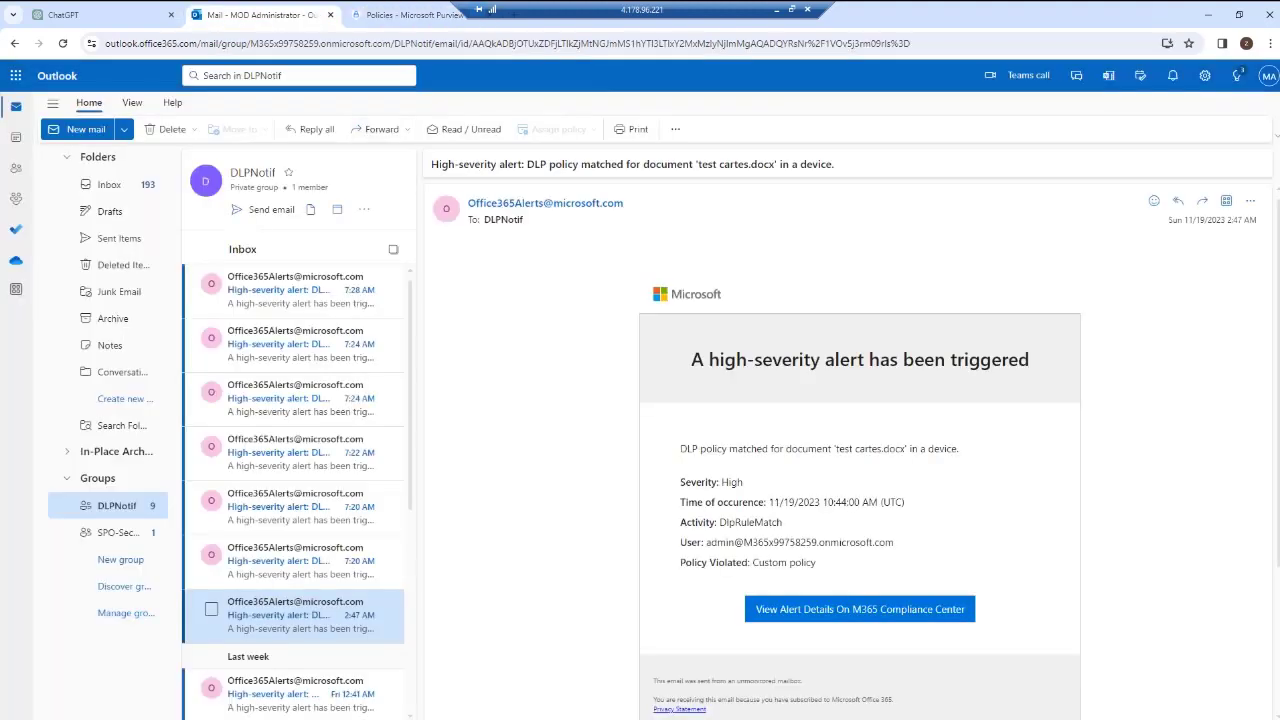
{"action": "left_click_drag", "start_coordinate": [750, 562], "coordinate": [816, 562]}
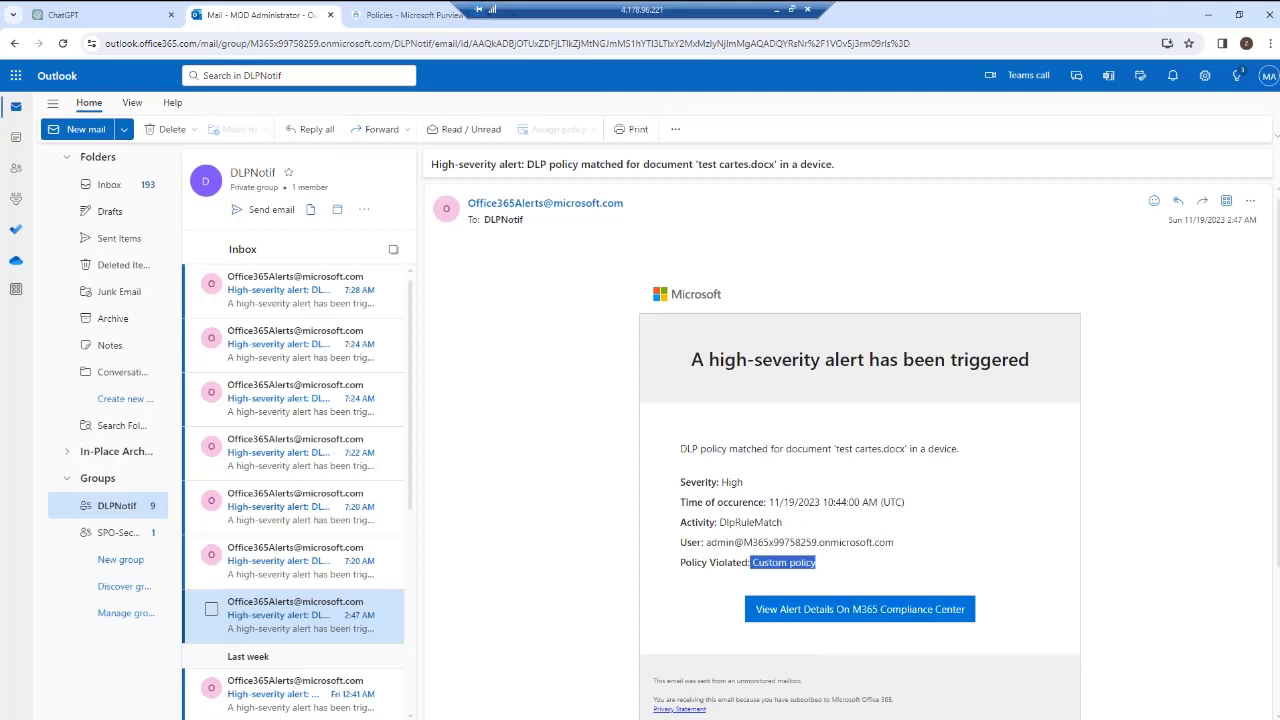
{"action": "left_click", "coordinate": [410, 15]}
{"action": "left_click", "coordinate": [466, 702]}
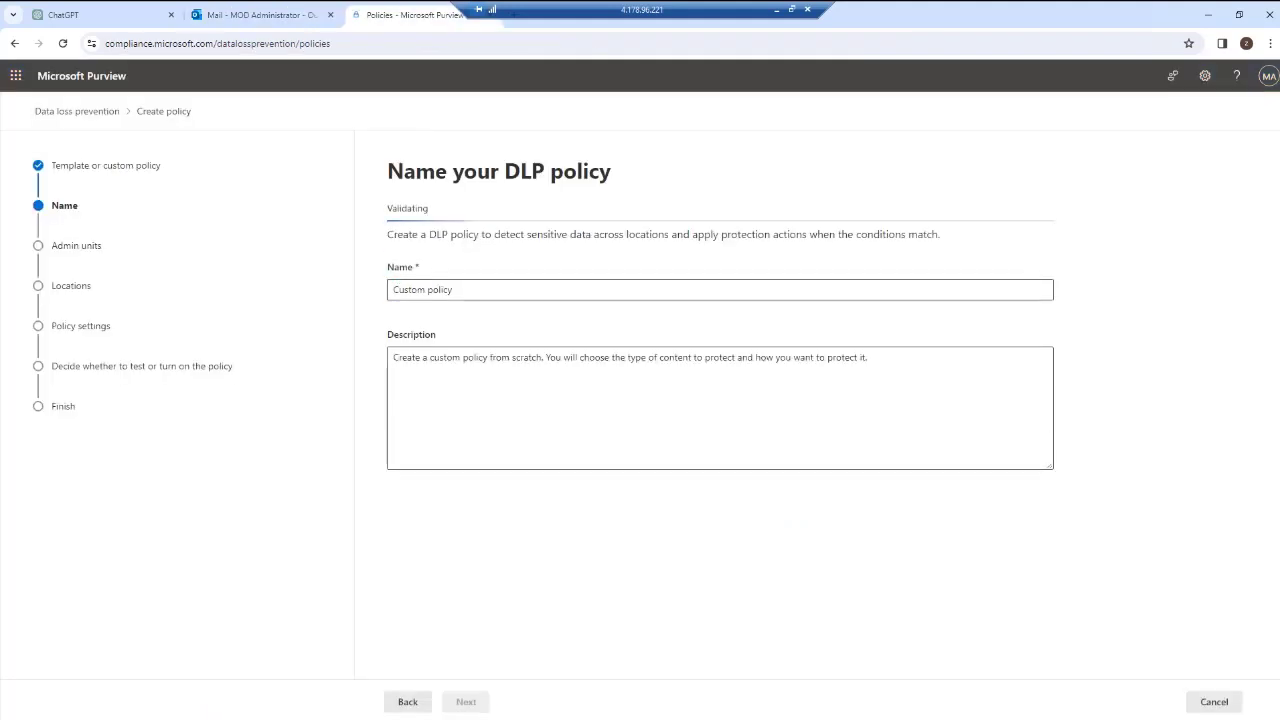
{"action": "key", "text": "Return"}
{"action": "type", "text": "2"}
{"action": "key", "text": "Return"}
{"action": "left_click", "coordinate": [466, 702]}
Apply the policy only to Devices by clearing every other location.
{"action": "left_click", "coordinate": [402, 379]}
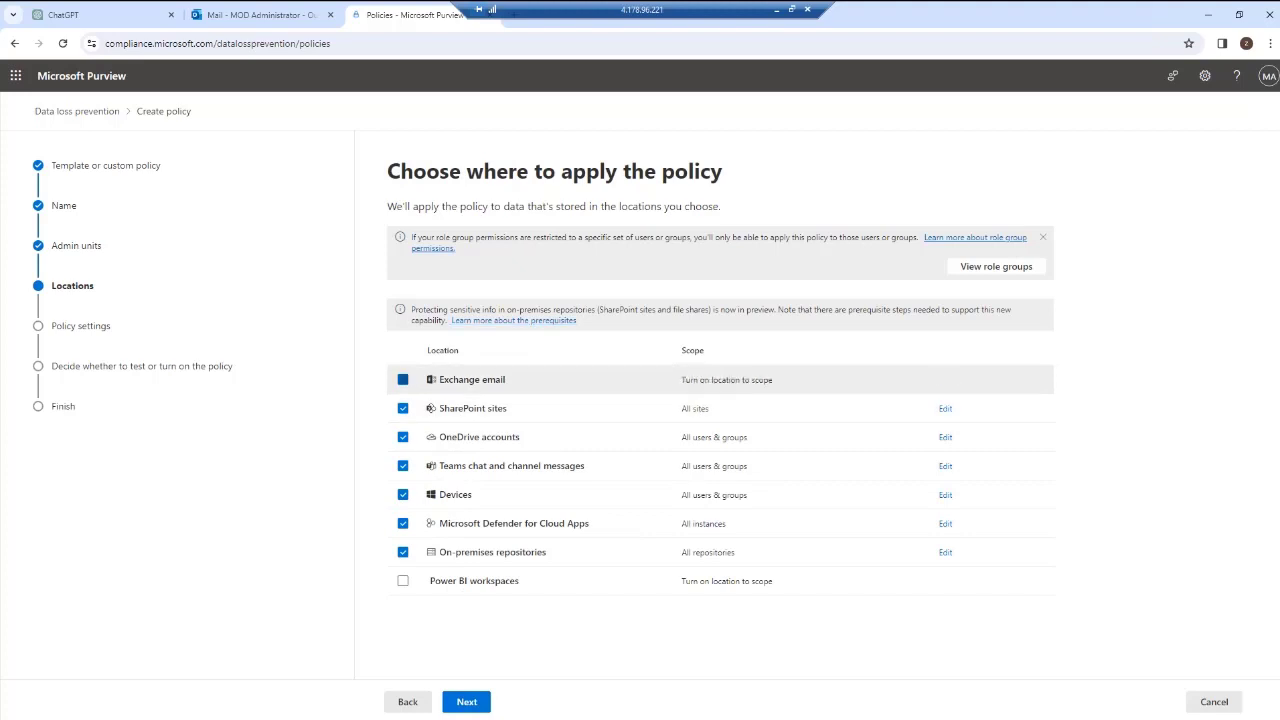
{"action": "left_click", "coordinate": [403, 408]}
{"action": "left_click", "coordinate": [403, 437]}
{"action": "left_click", "coordinate": [403, 466]}
{"action": "left_click", "coordinate": [403, 523]}
{"action": "left_click", "coordinate": [403, 552]}
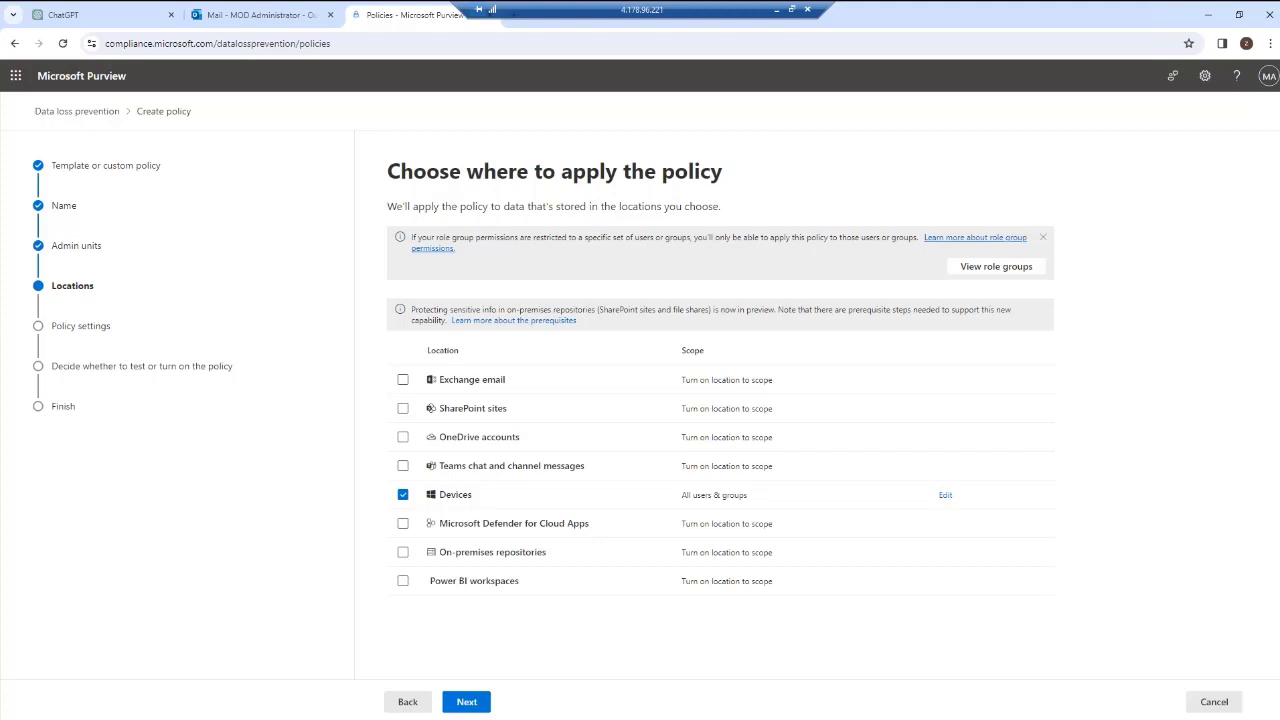
{"action": "left_click", "coordinate": [466, 701]}
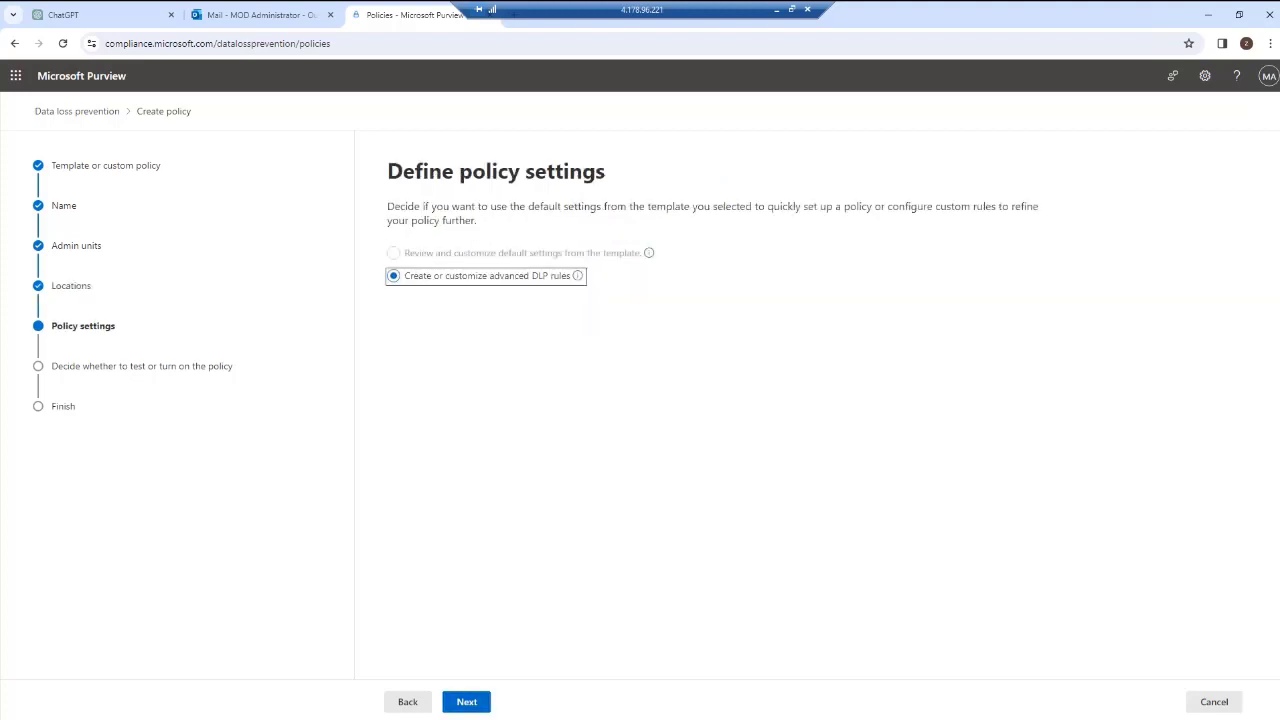
Choose to create advanced DLP rules and start a new rule named tttttt.
{"action": "left_click", "coordinate": [466, 701]}
{"action": "left_click", "coordinate": [431, 268]}
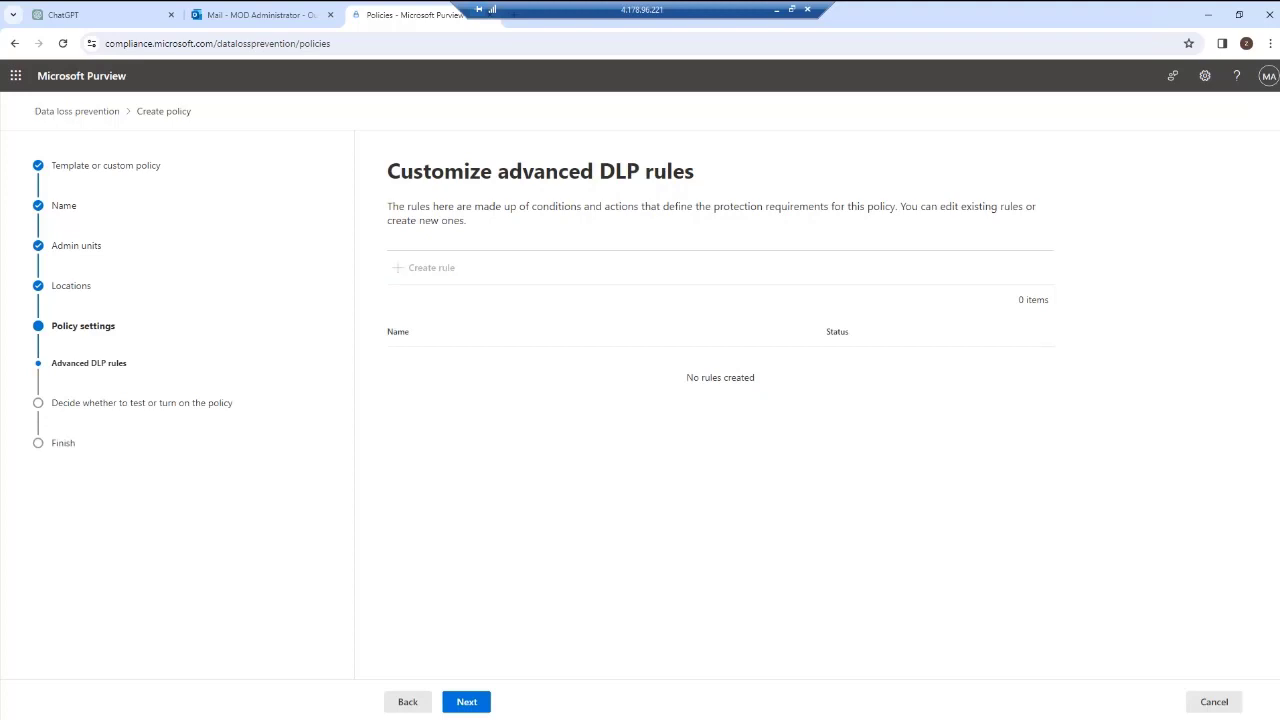
{"action": "left_click", "coordinate": [666, 337]}
{"action": "left_click", "coordinate": [660, 210]}
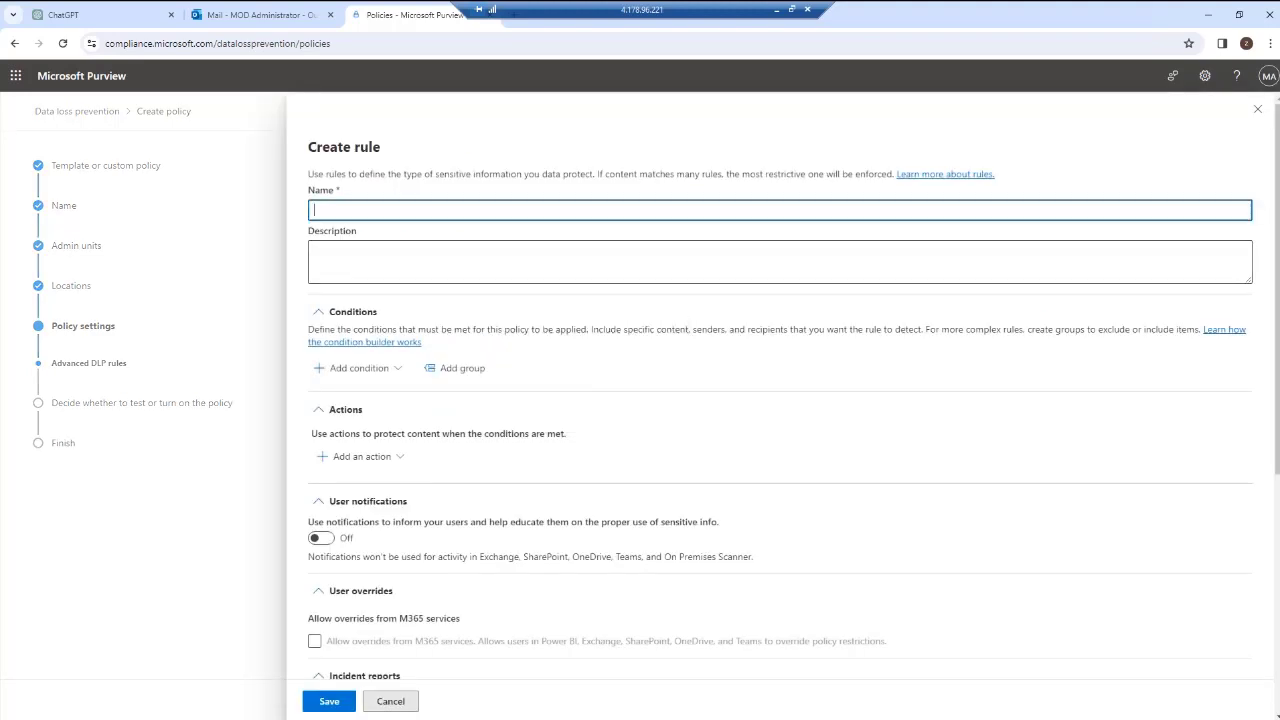
{"action": "type", "text": "tttttt"}
Add a Content contains condition matching the SensitiveFile sensitivity label.
{"action": "left_click", "coordinate": [359, 368]}
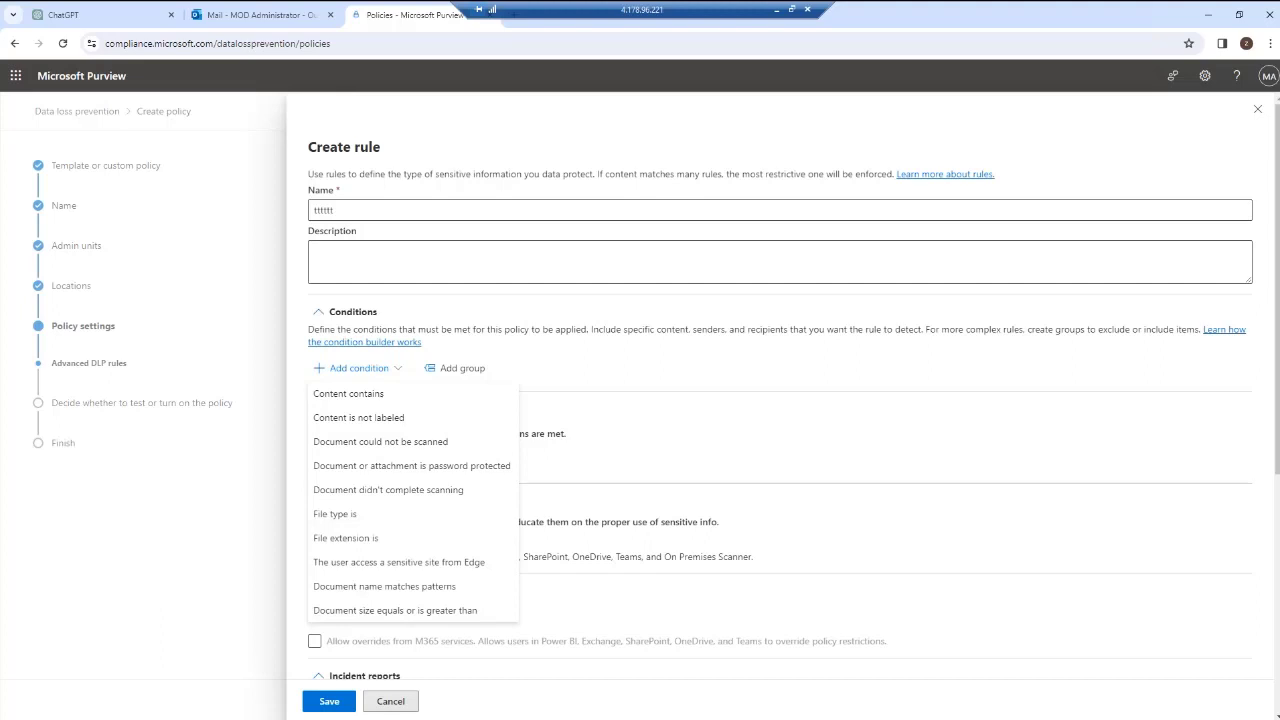
{"action": "left_click", "coordinate": [348, 394]}
{"action": "left_click", "coordinate": [356, 479]}
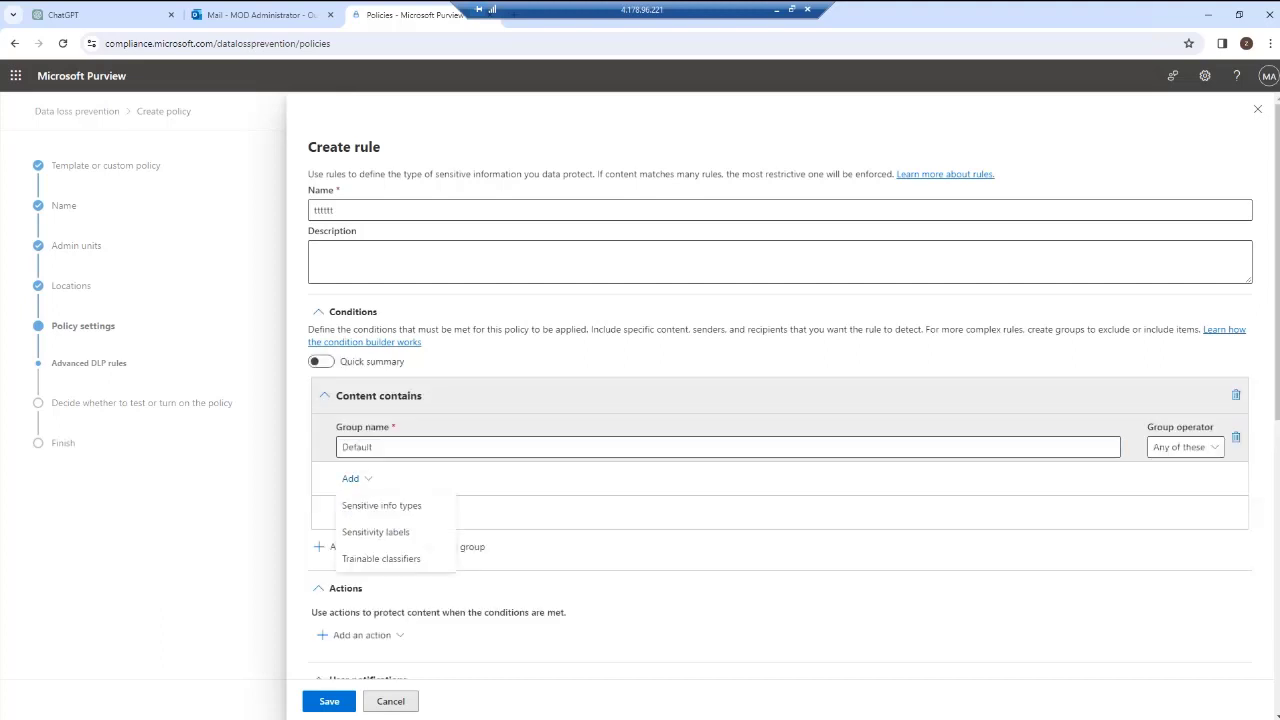
{"action": "left_click", "coordinate": [375, 532]}
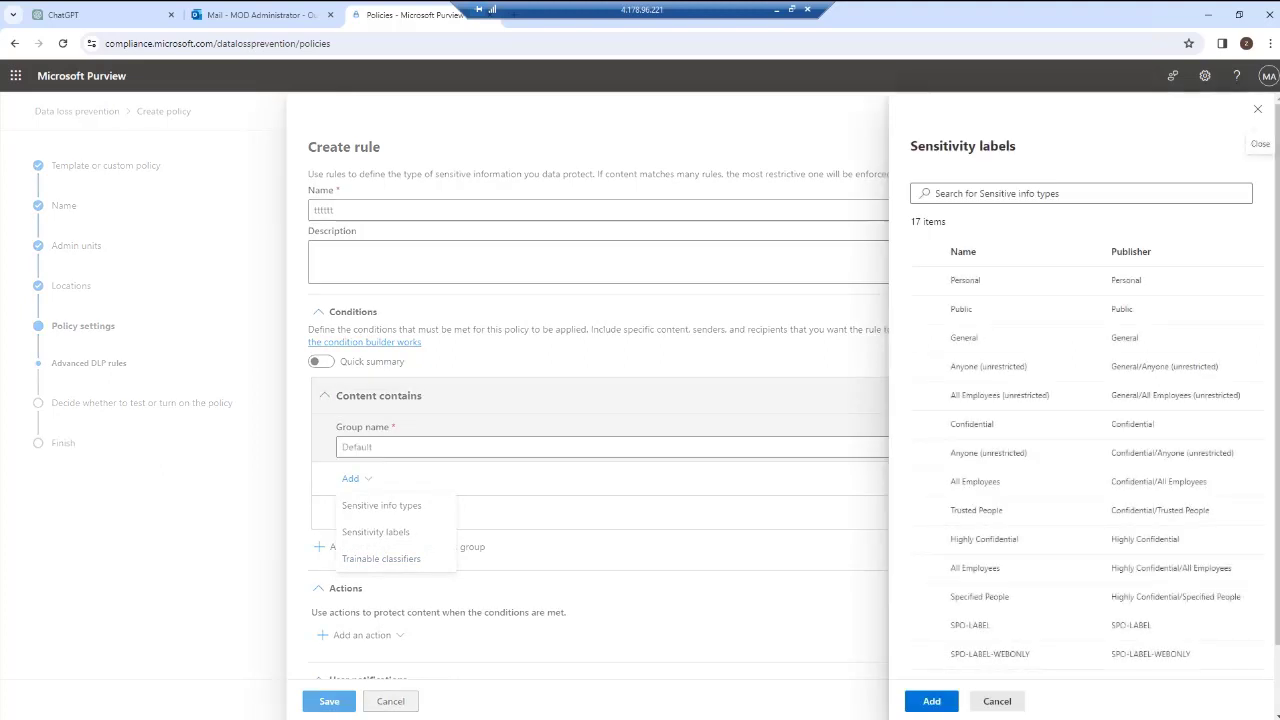
{"action": "scroll", "coordinate": [1000, 520], "scroll_direction": "up", "scroll_amount": 1}
{"action": "left_click", "coordinate": [1257, 108]}
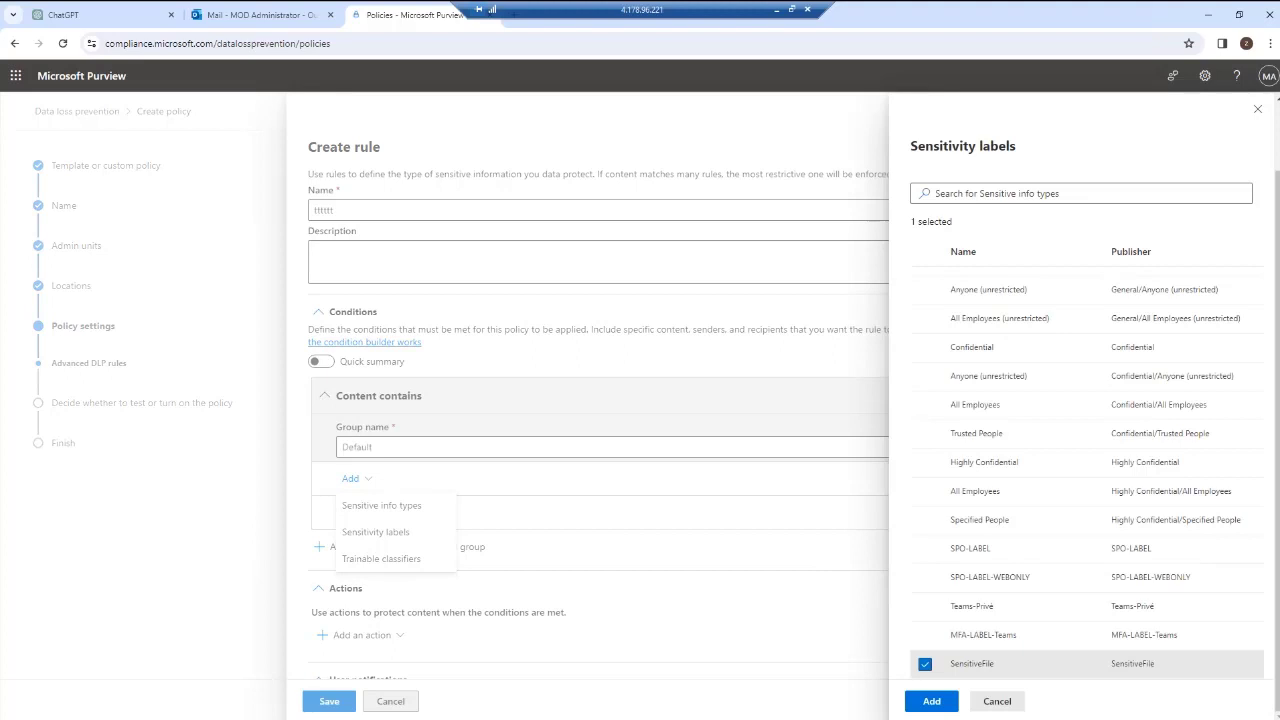
{"action": "left_click", "coordinate": [931, 701]}
Add the Audit or restrict activities on devices action to the rule.
{"action": "scroll", "coordinate": [780, 400], "scroll_direction": "down", "scroll_amount": 2}
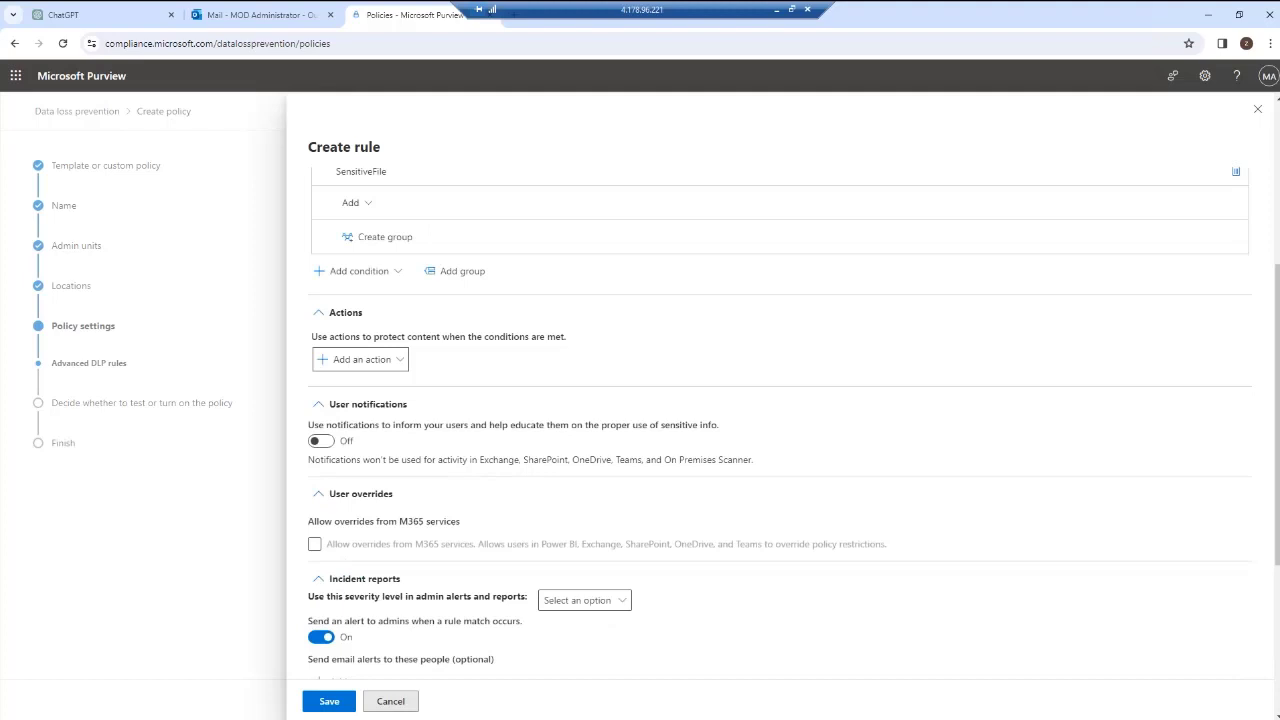
{"action": "left_click", "coordinate": [361, 360]}
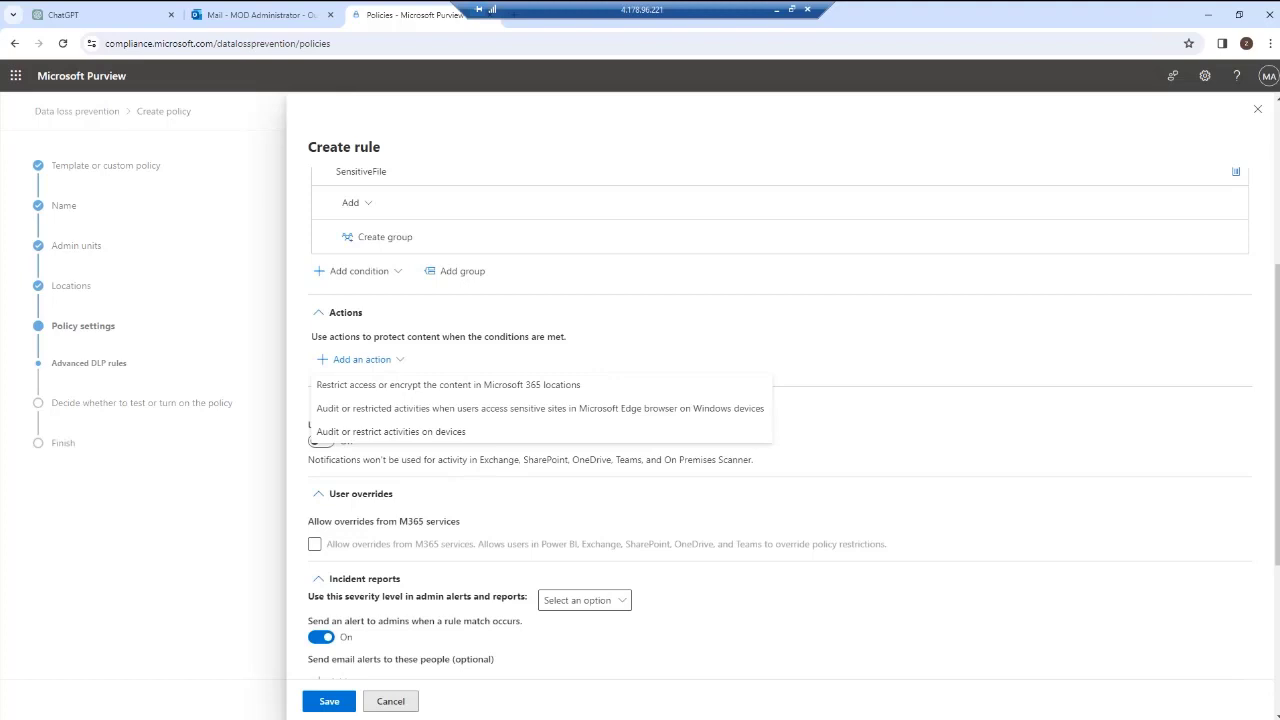
{"action": "left_click", "coordinate": [391, 432]}
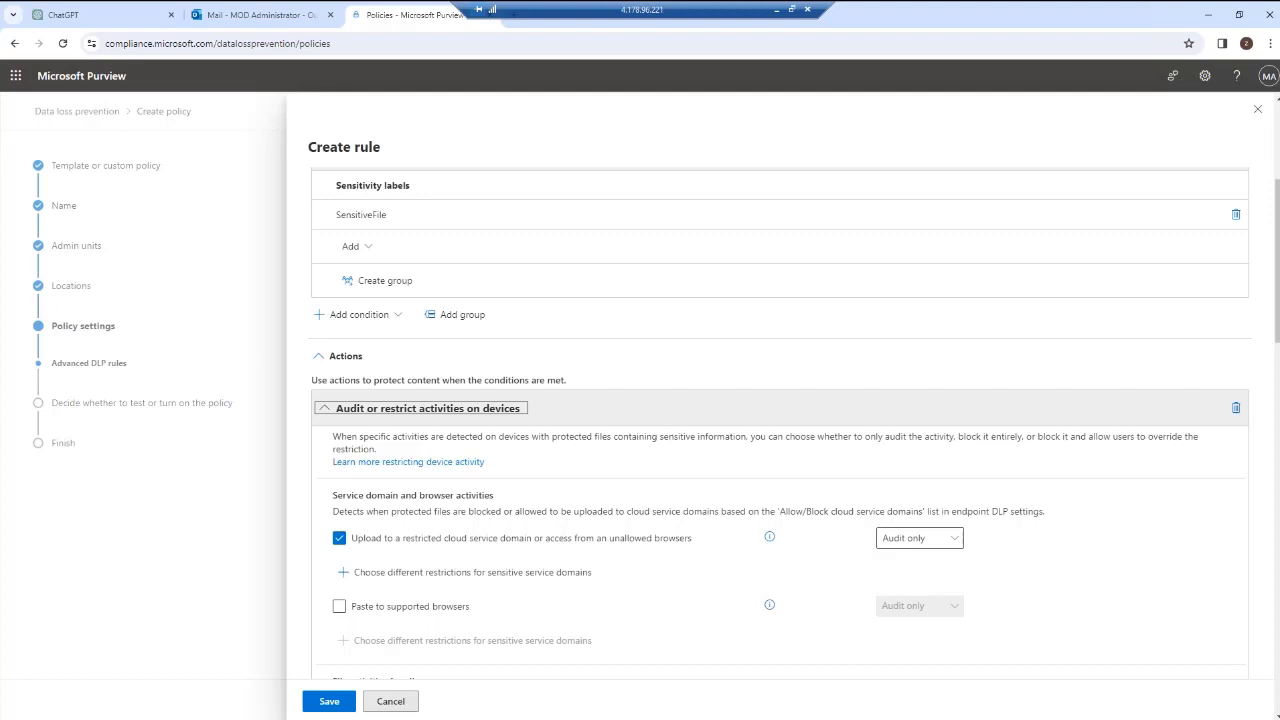
{"action": "left_click", "coordinate": [919, 538]}
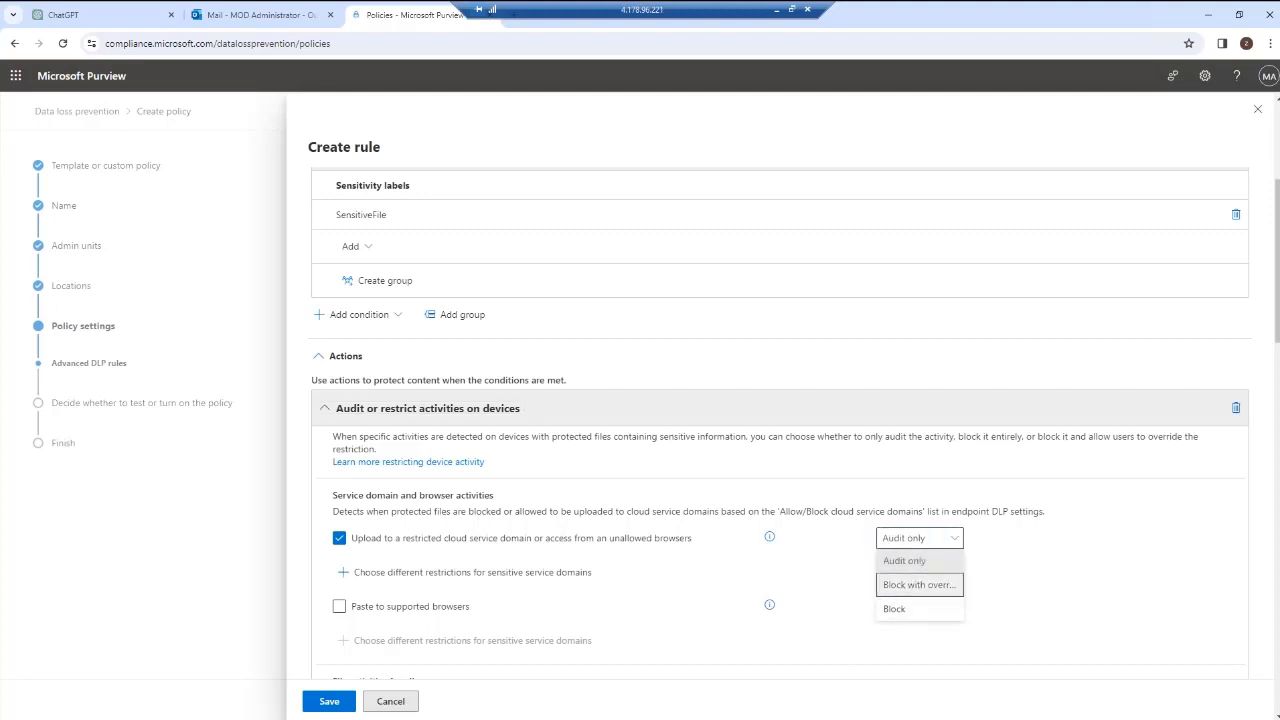
{"action": "key", "text": "Down"}
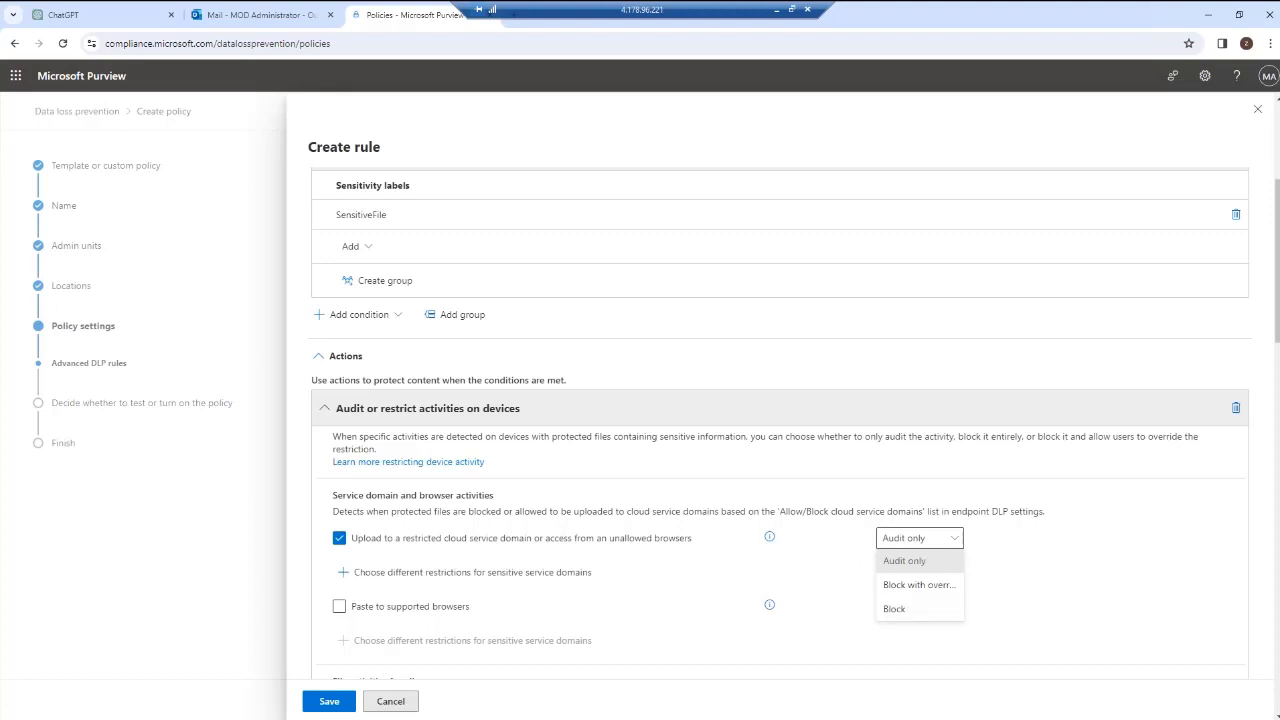
Set the Copy to clipboard file activity restriction to Block.
{"action": "scroll", "coordinate": [780, 420], "scroll_direction": "down", "scroll_amount": 3}
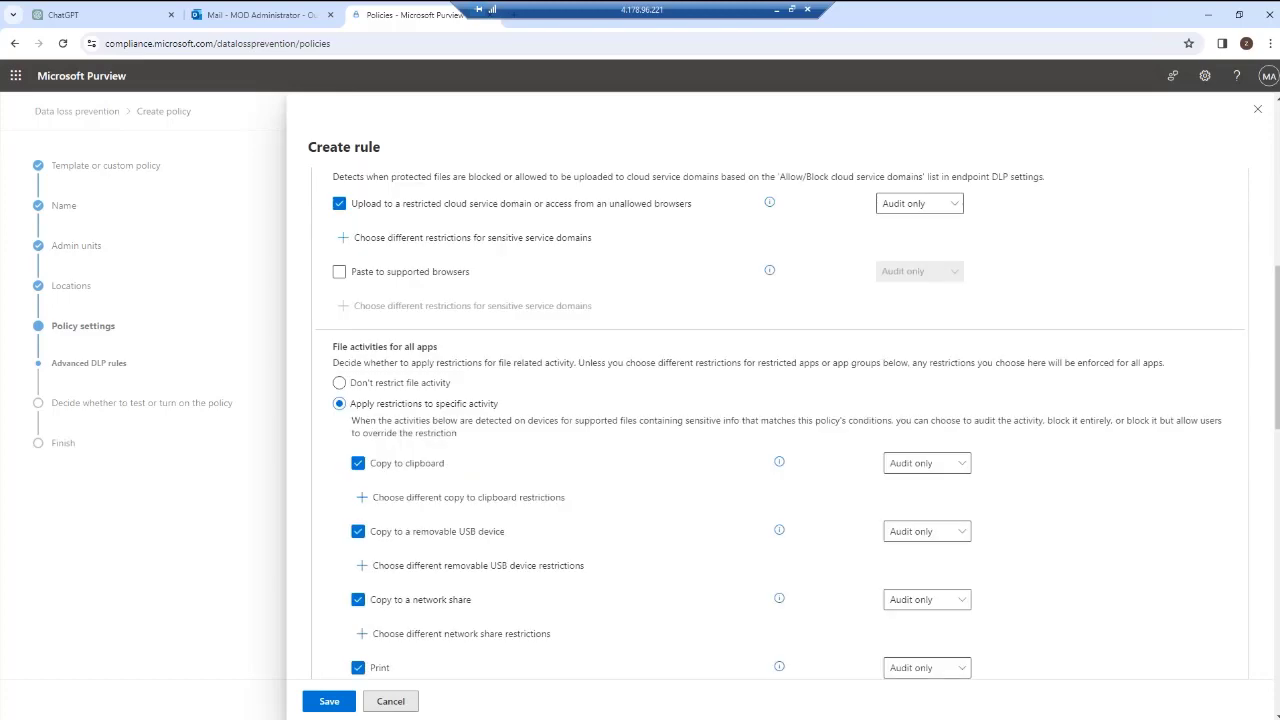
{"action": "scroll", "coordinate": [780, 420], "scroll_direction": "down", "scroll_amount": 3}
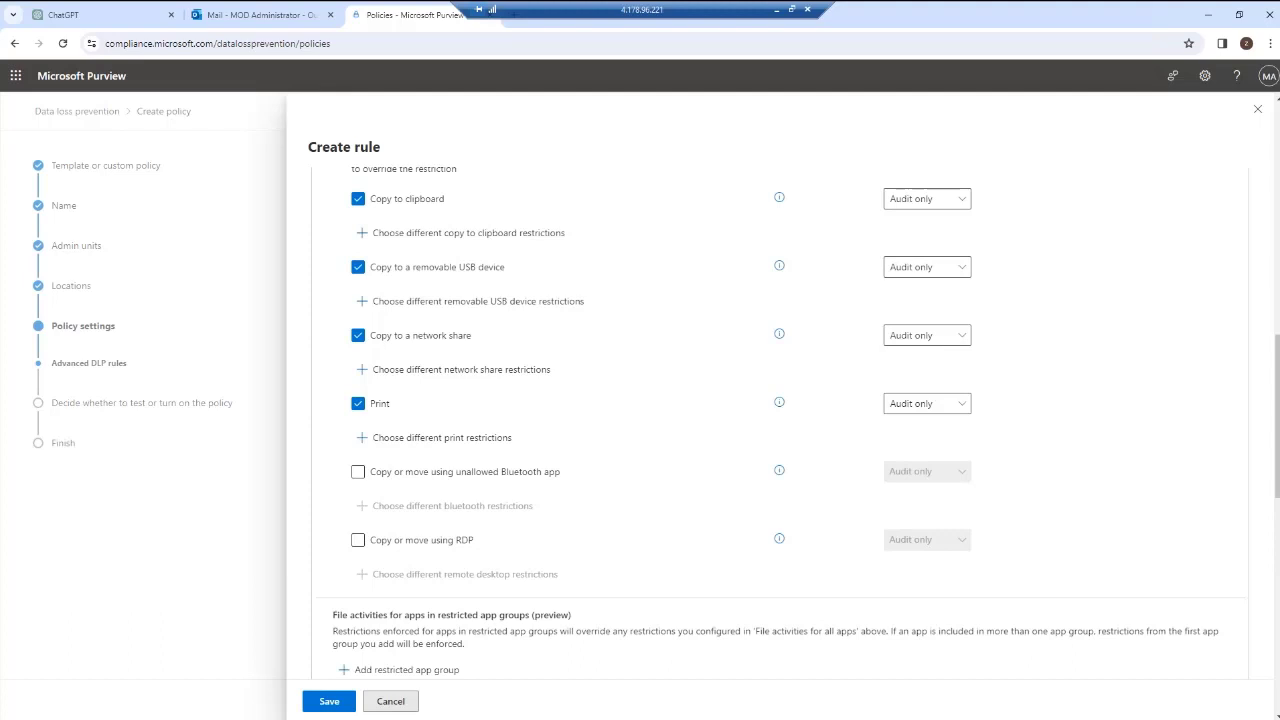
{"action": "left_click", "coordinate": [927, 199]}
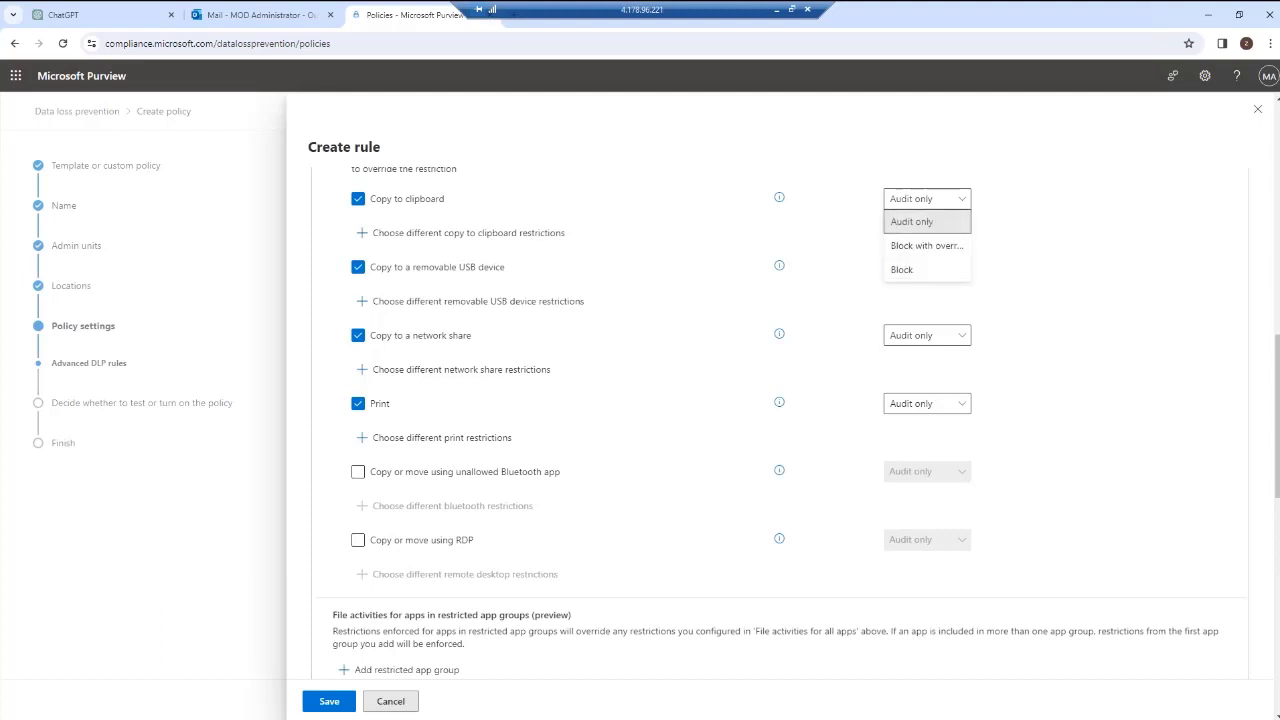
{"action": "left_click", "coordinate": [902, 269]}
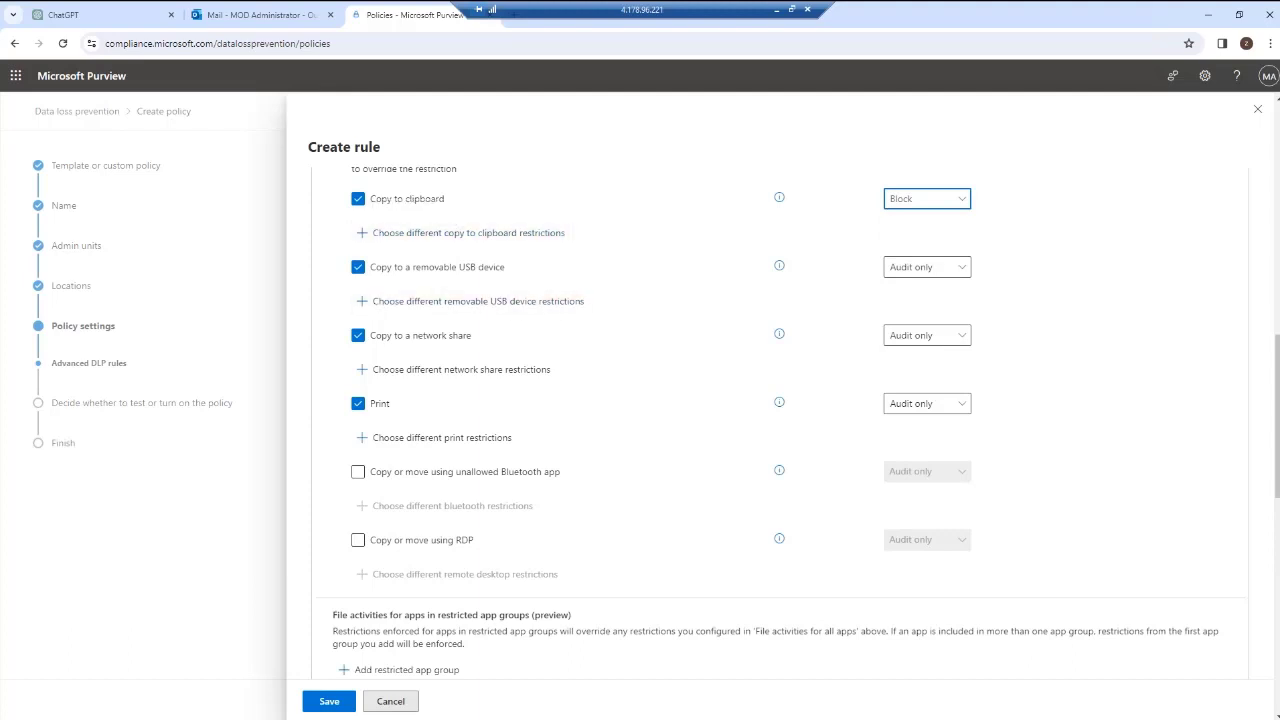
Turn on user notifications and enable a customized policy tip notification for endpoint devices.
{"action": "scroll", "coordinate": [780, 420], "scroll_direction": "down", "scroll_amount": 10}
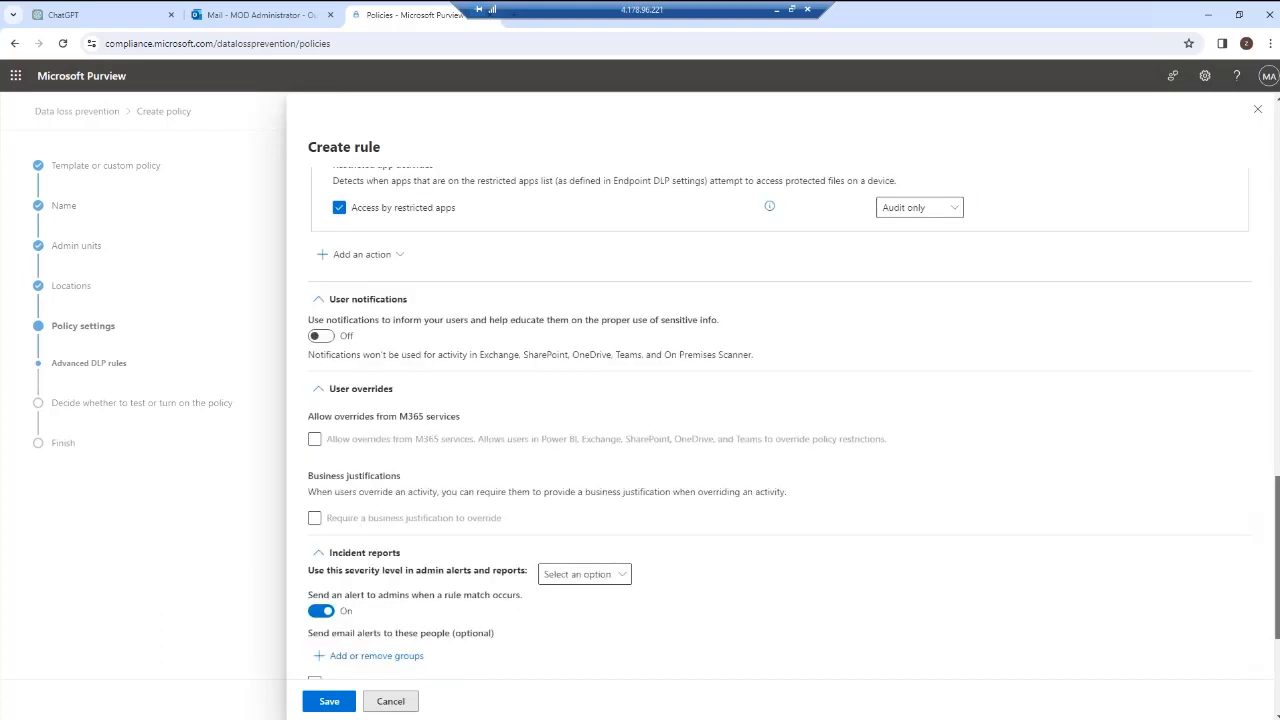
{"action": "left_click", "coordinate": [321, 336]}
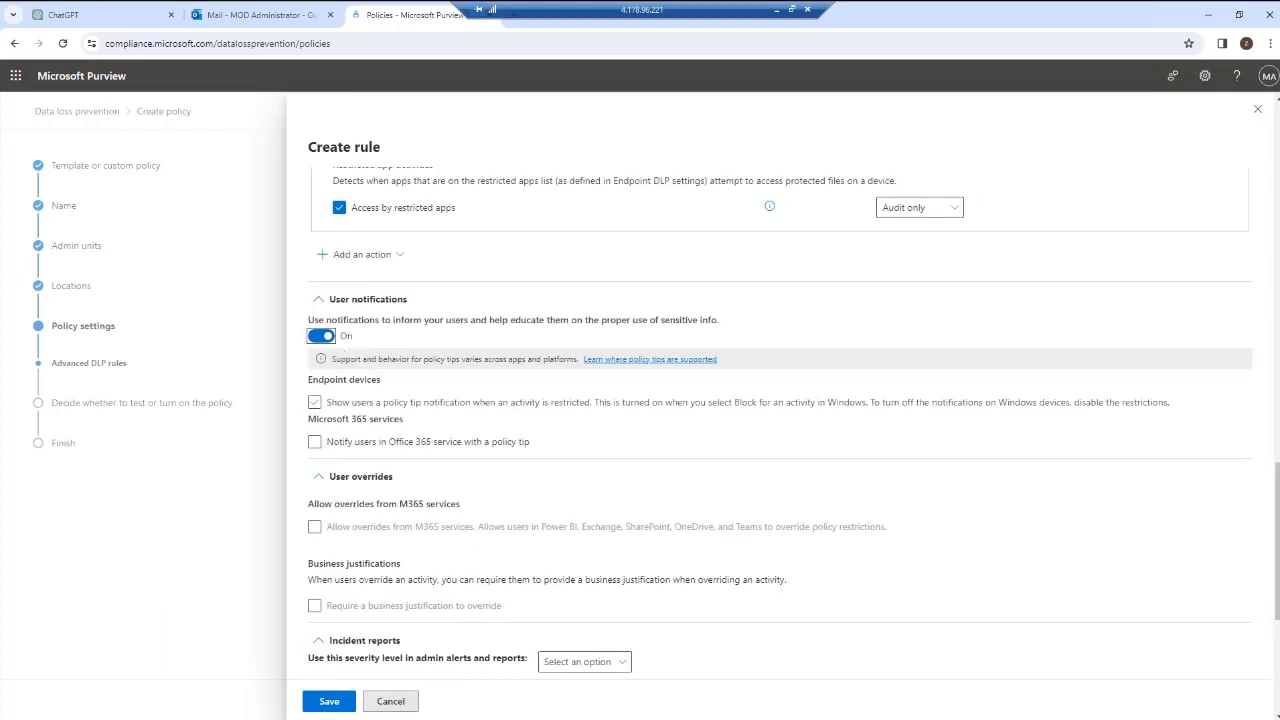
{"action": "left_click", "coordinate": [315, 402]}
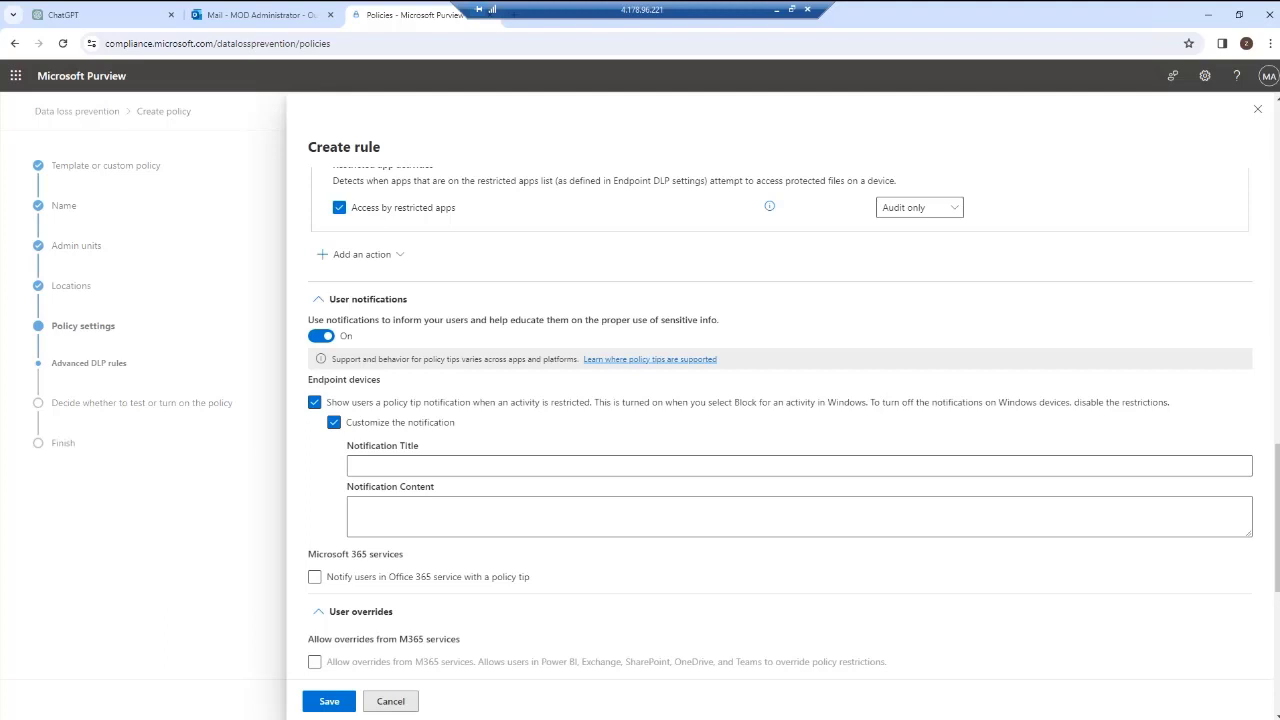
{"action": "left_click", "coordinate": [354, 466]}
{"action": "left_click", "coordinate": [354, 508]}
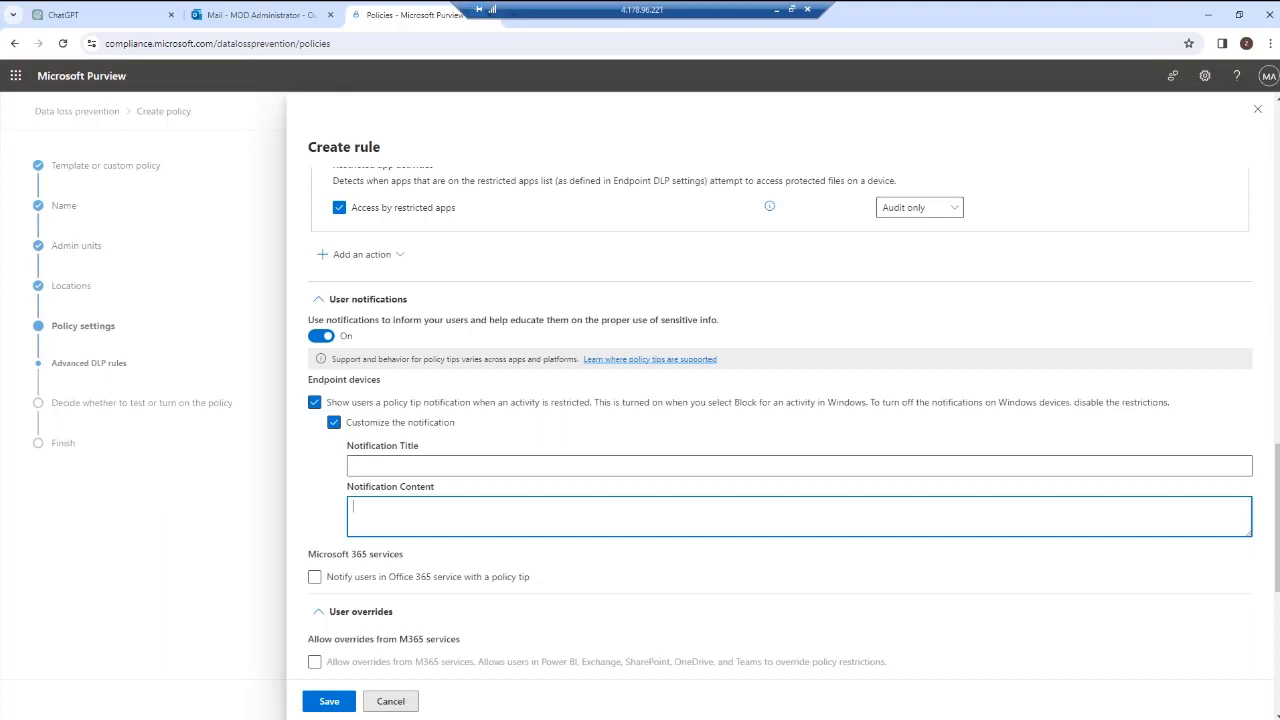
{"action": "scroll", "coordinate": [780, 420], "scroll_direction": "down", "scroll_amount": 4}
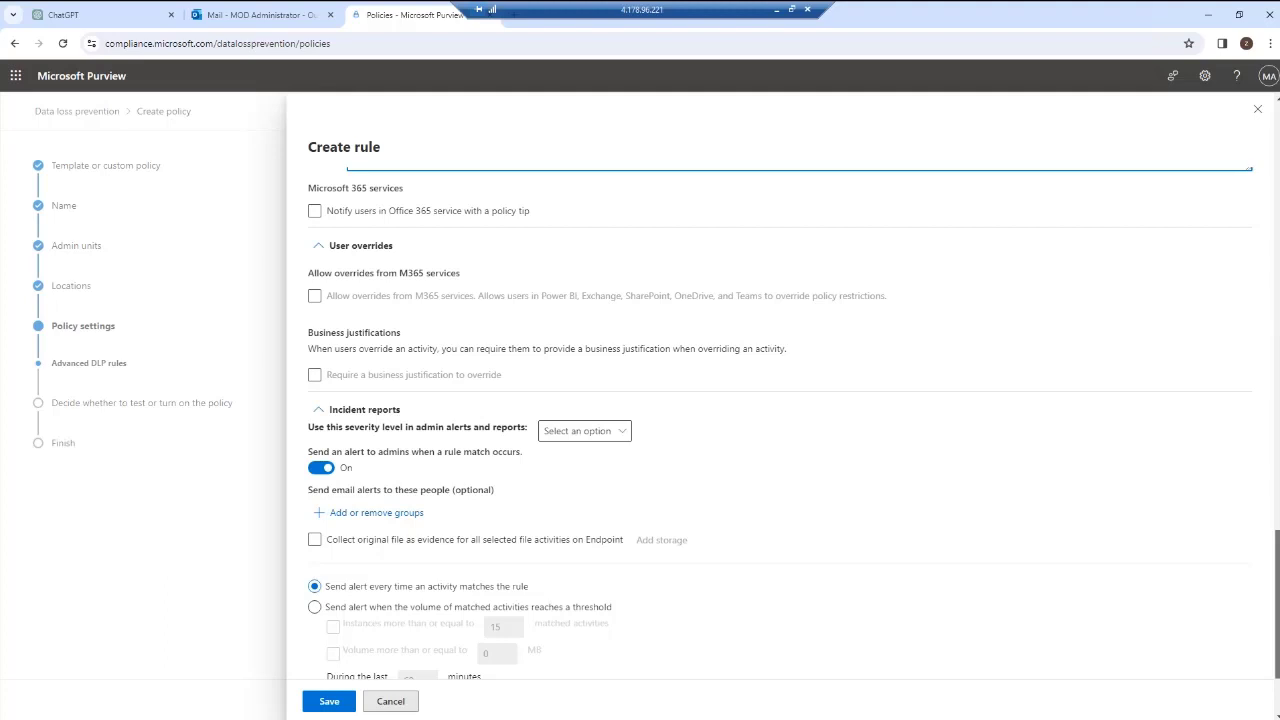
{"action": "left_click", "coordinate": [376, 513]}
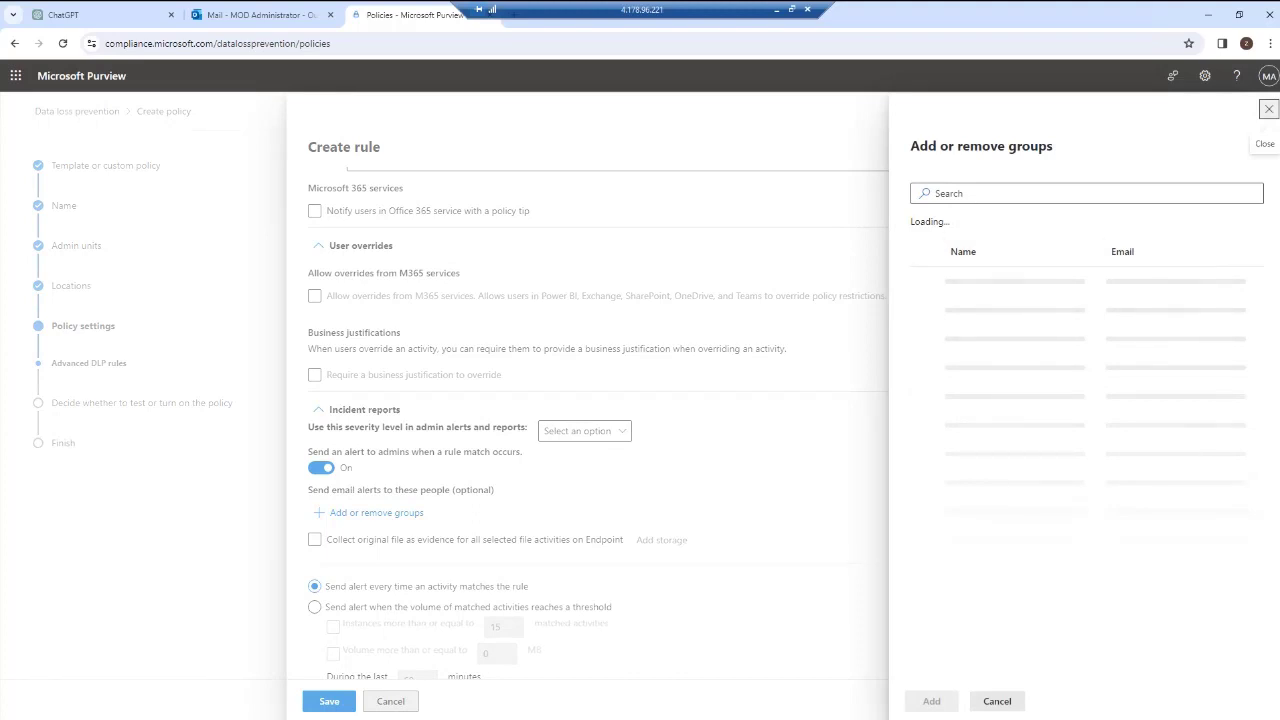
{"action": "left_click", "coordinate": [1268, 108]}
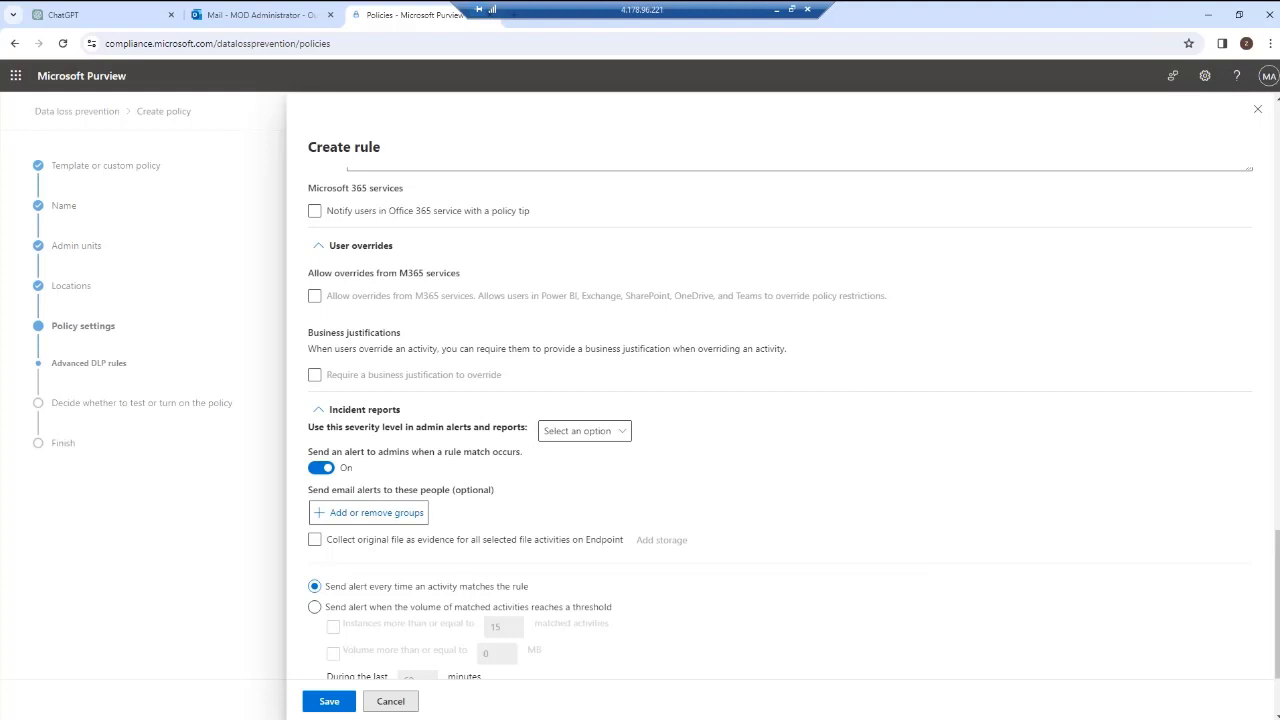
{"action": "left_click", "coordinate": [262, 15]}
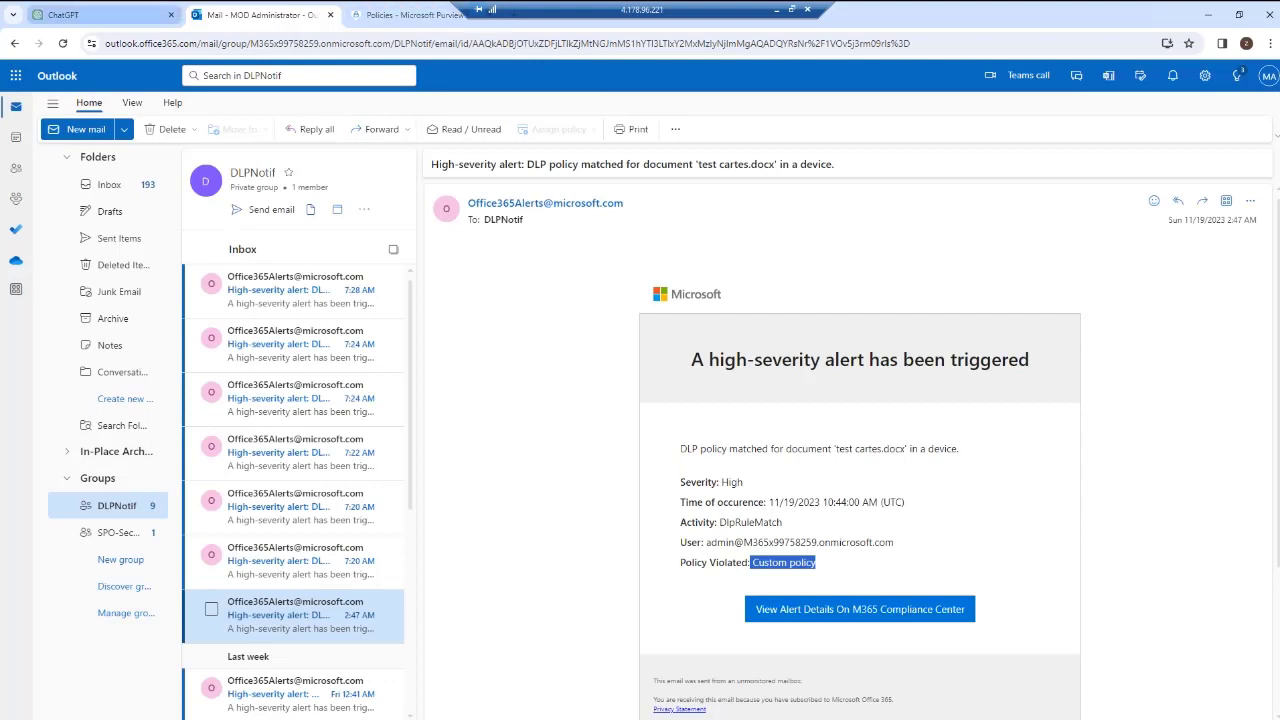
{"action": "left_click", "coordinate": [100, 15]}
{"action": "left_click", "coordinate": [408, 15]}
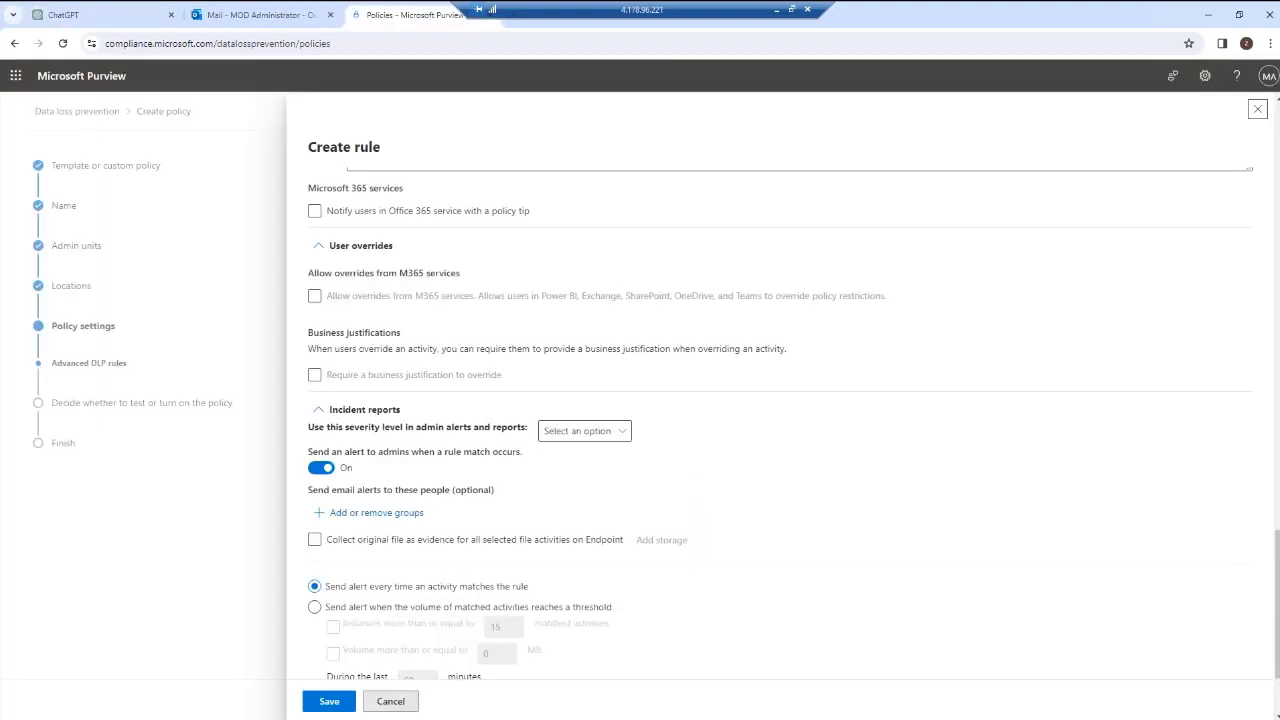
Save the rule and continue through the remaining policy wizard pages.
{"action": "left_click", "coordinate": [329, 702]}
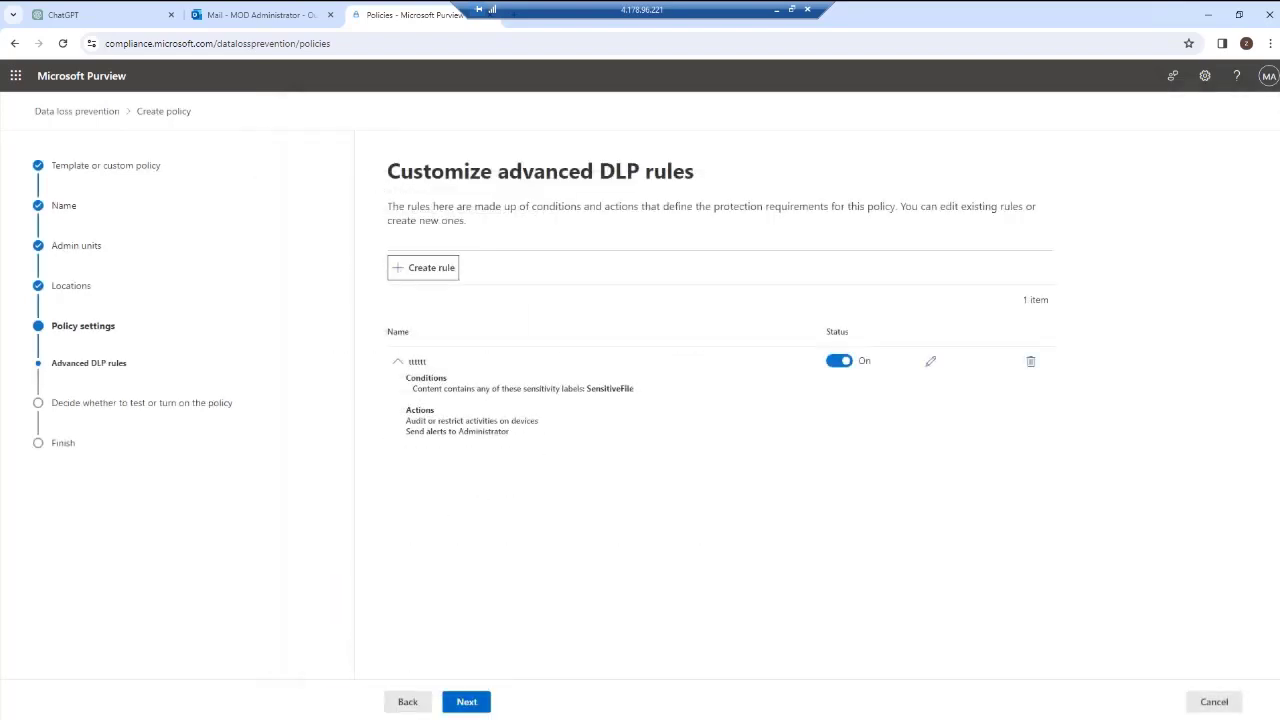
{"action": "left_click", "coordinate": [466, 701]}
{"action": "left_click", "coordinate": [466, 701]}
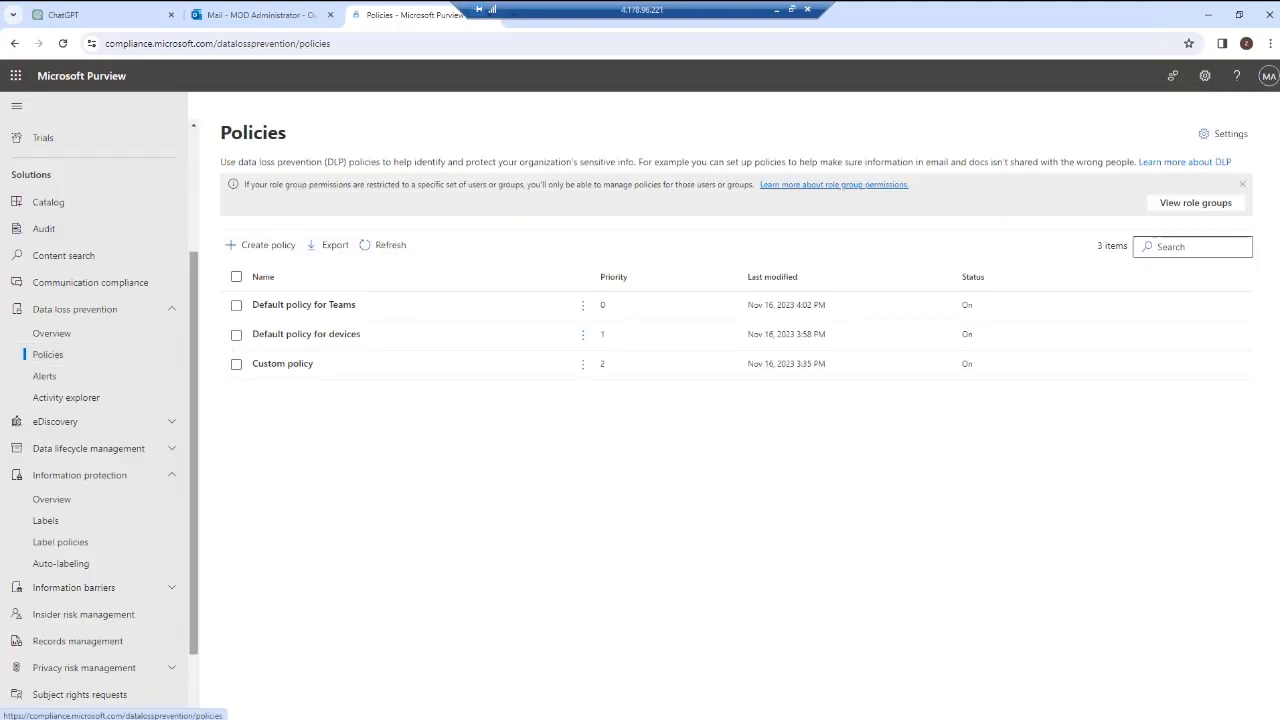
Review the blocked service domains under Browser and domain restrictions in the DLP endpoint settings.
{"action": "scroll", "coordinate": [94, 400], "scroll_direction": "down", "scroll_amount": 2}
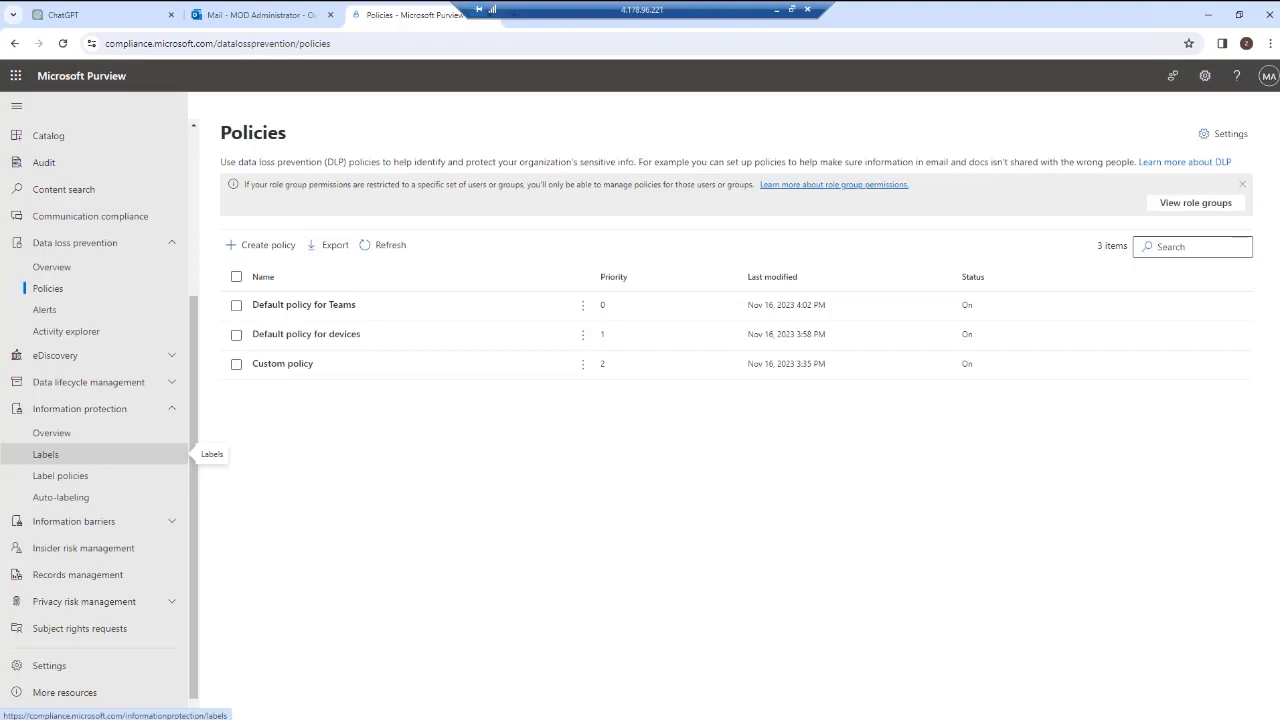
{"action": "left_click", "coordinate": [51, 267]}
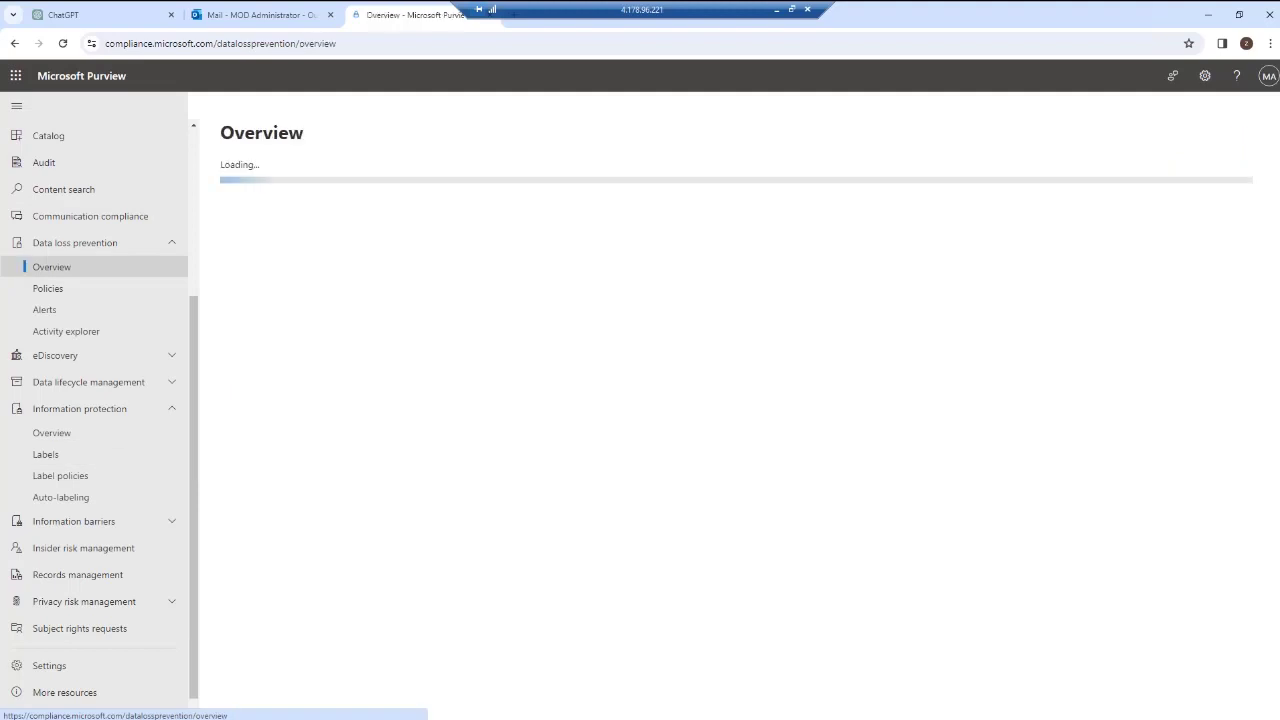
{"action": "left_click", "coordinate": [1226, 133]}
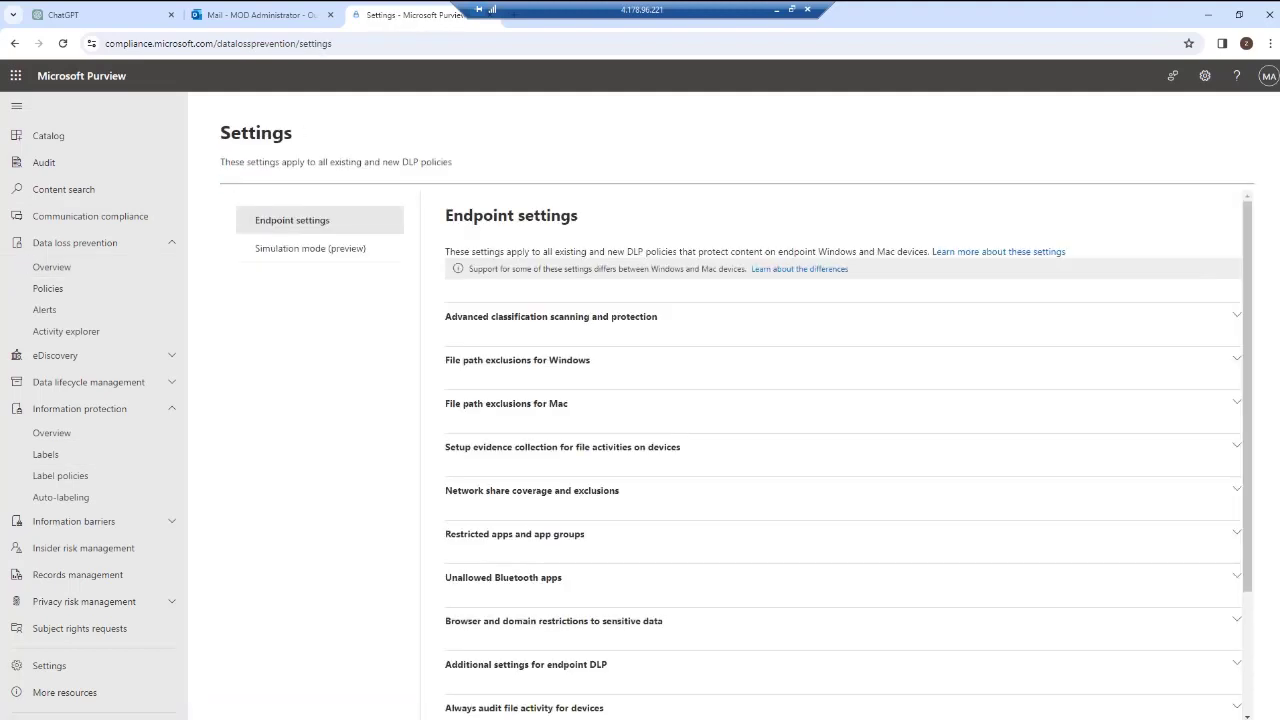
{"action": "scroll", "coordinate": [840, 450], "scroll_direction": "down", "scroll_amount": 1}
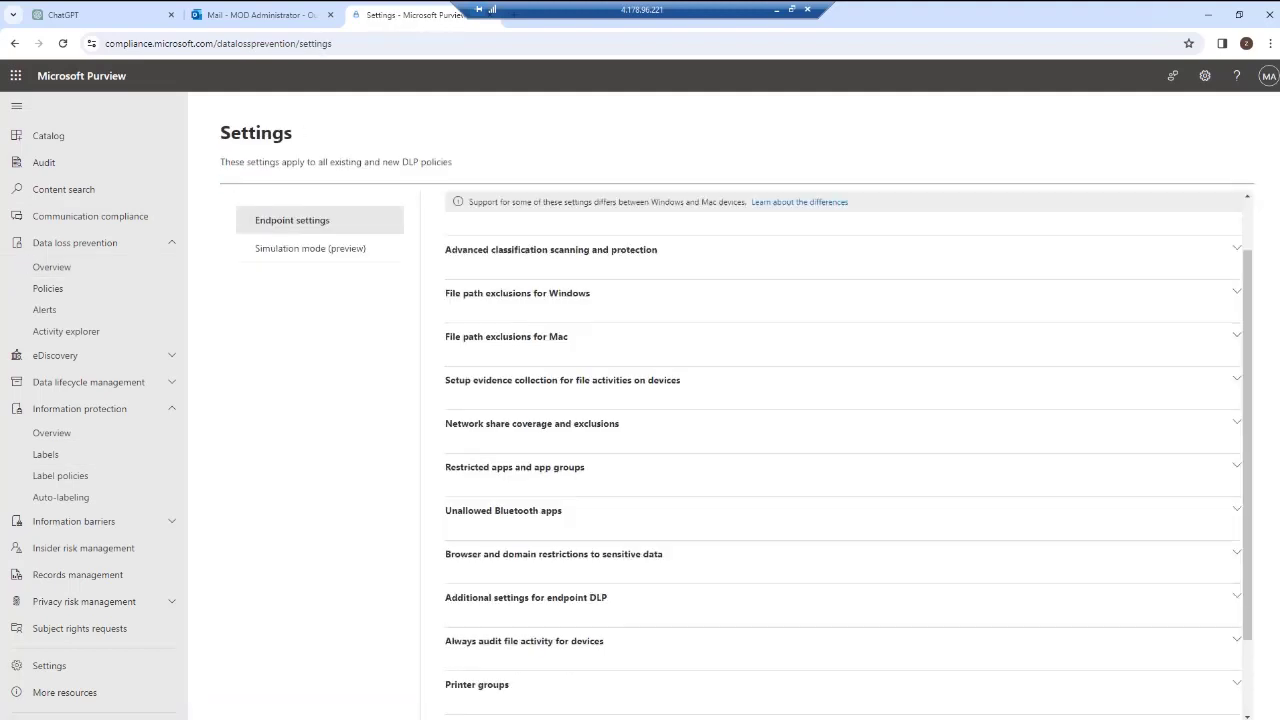
{"action": "left_click", "coordinate": [600, 554]}
{"action": "scroll", "coordinate": [600, 554], "scroll_direction": "down", "scroll_amount": 12}
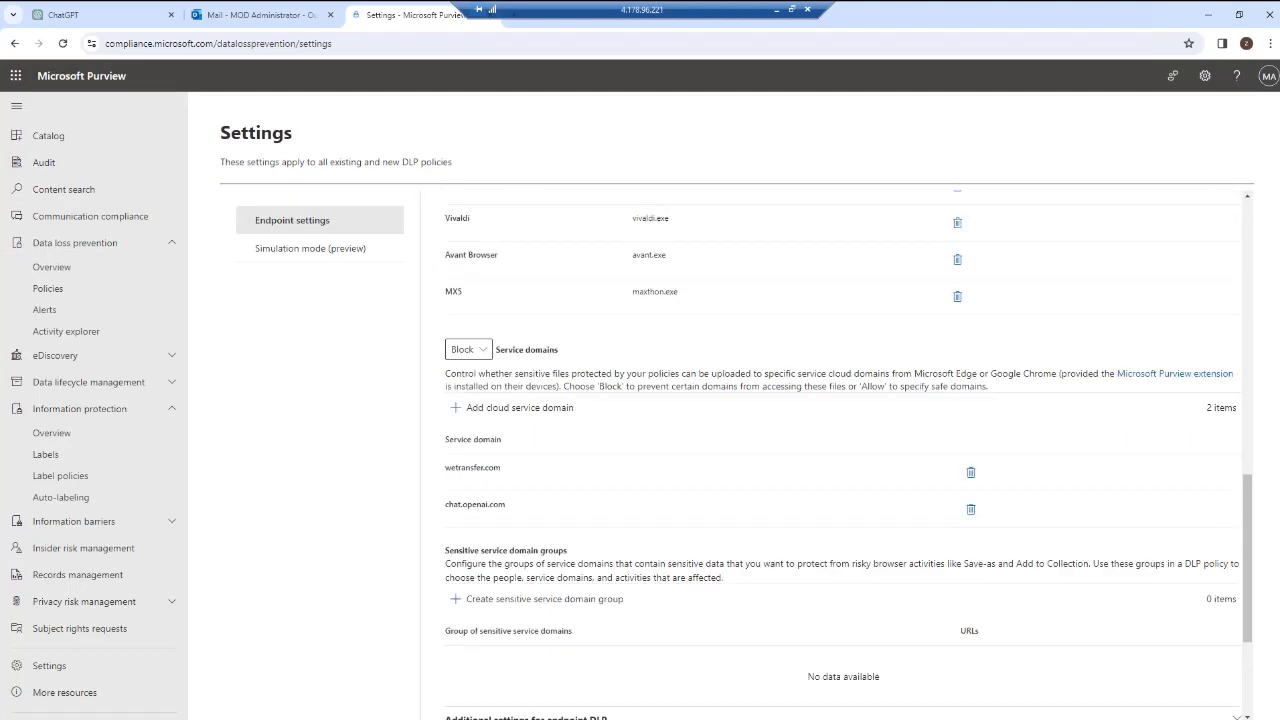
{"action": "left_click_drag", "start_coordinate": [507, 505], "coordinate": [448, 505]}
{"action": "left_click_drag", "start_coordinate": [445, 467], "coordinate": [501, 467]}
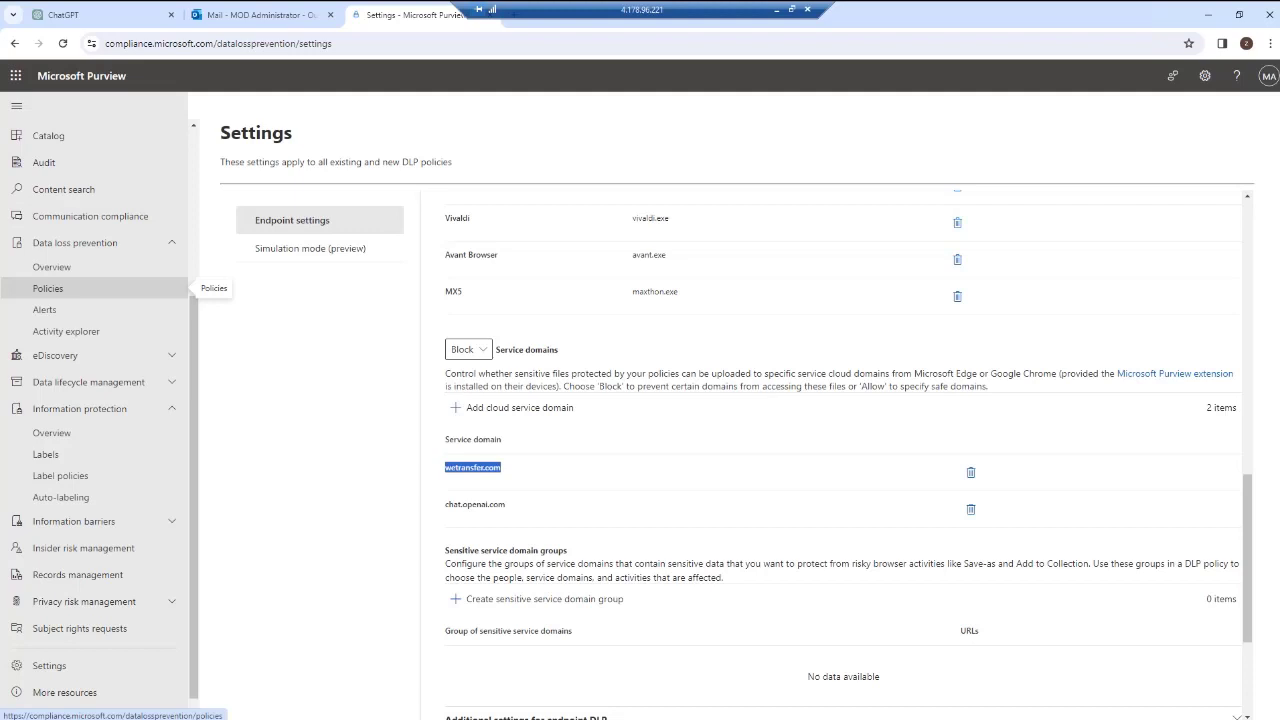
In a new browser tab, open WeTransfer and try to upload the test cartes file from the Desktop.
{"action": "key", "text": "ctrl+t"}
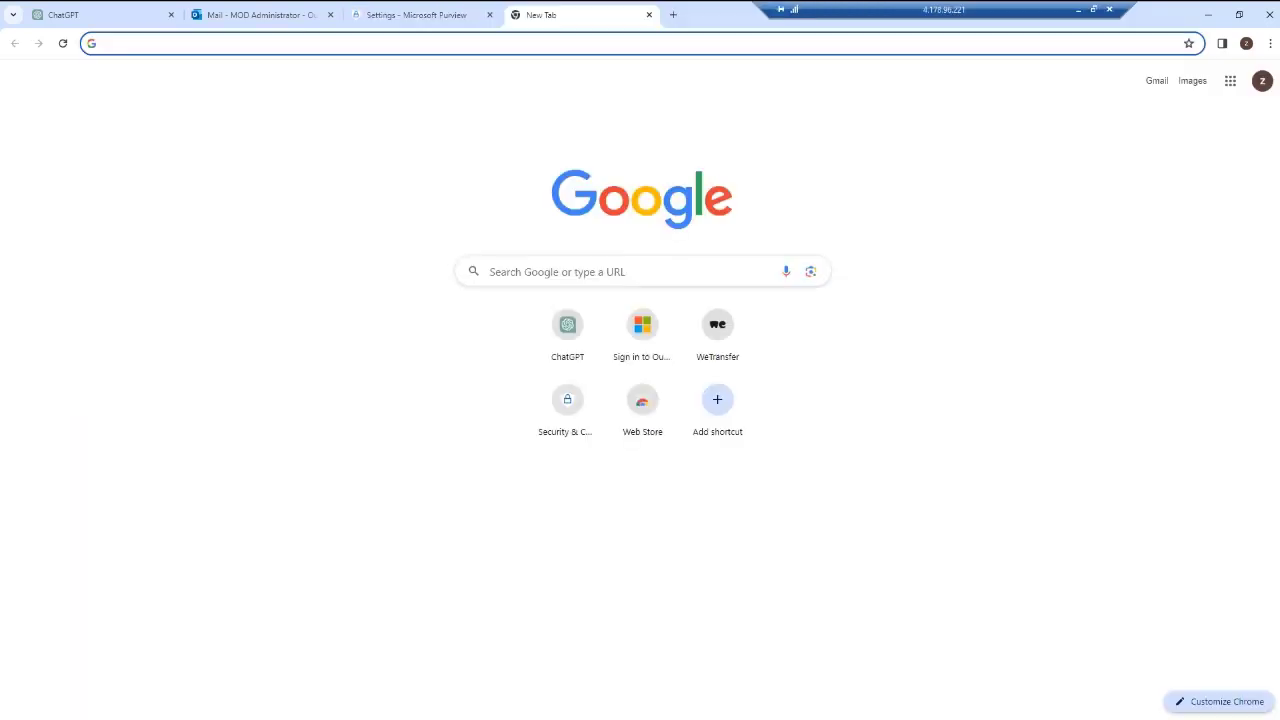
{"action": "left_click", "coordinate": [717, 324]}
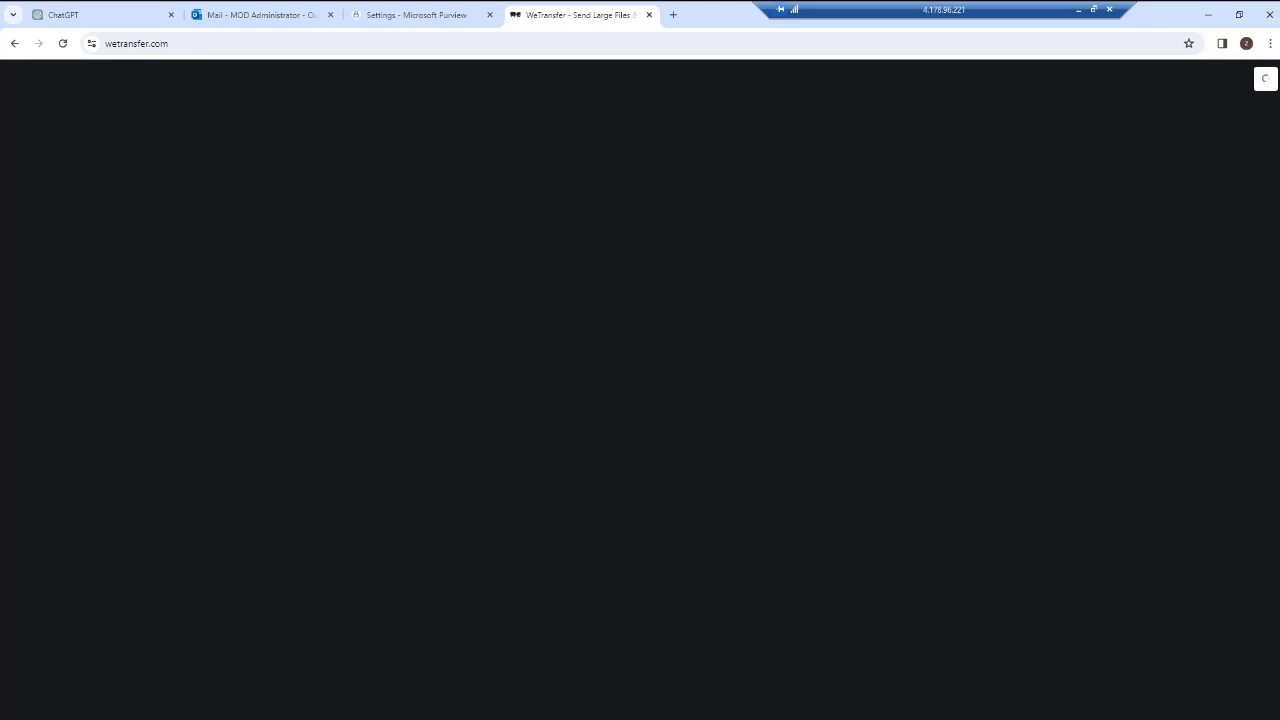
{"action": "left_click", "coordinate": [78, 290]}
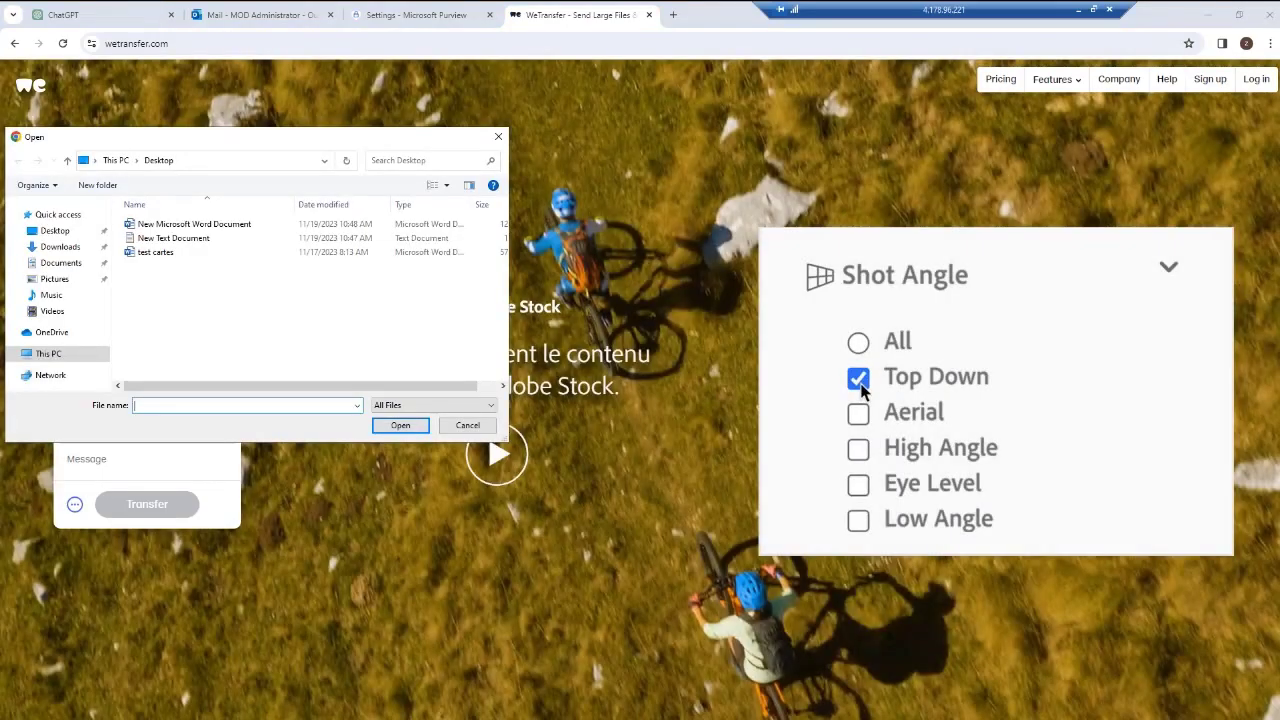
{"action": "left_click", "coordinate": [156, 252]}
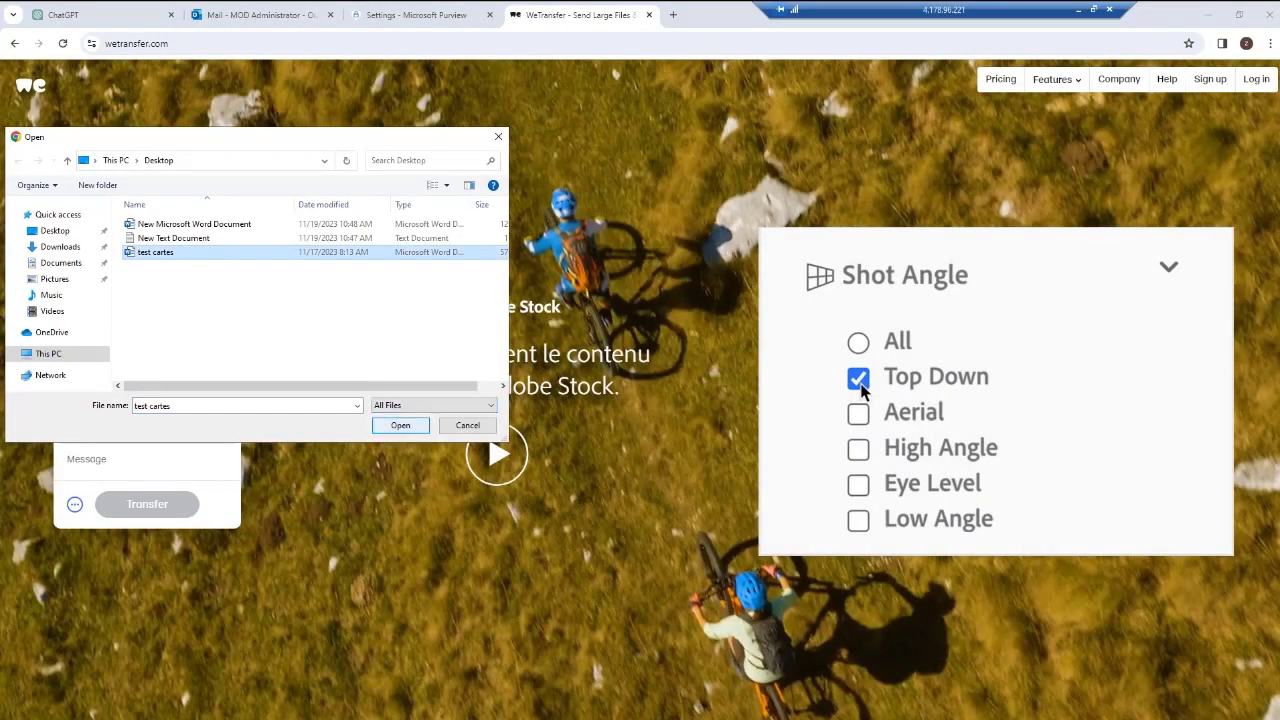
{"action": "left_click", "coordinate": [401, 426]}
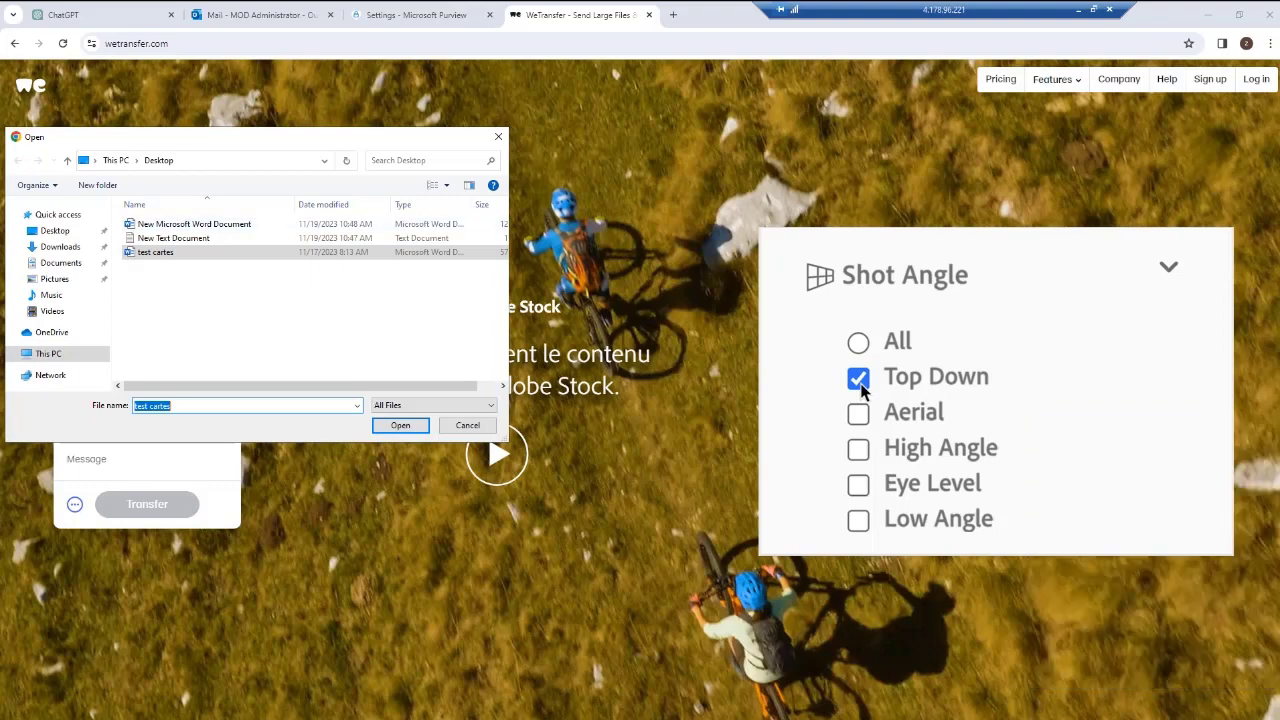
{"action": "left_click", "coordinate": [498, 137]}
Re-examine the service domains and unallowed browsers listed in the Purview DLP endpoint settings.
{"action": "left_click", "coordinate": [418, 15]}
{"action": "scroll", "coordinate": [843, 450], "scroll_direction": "down", "scroll_amount": 2}
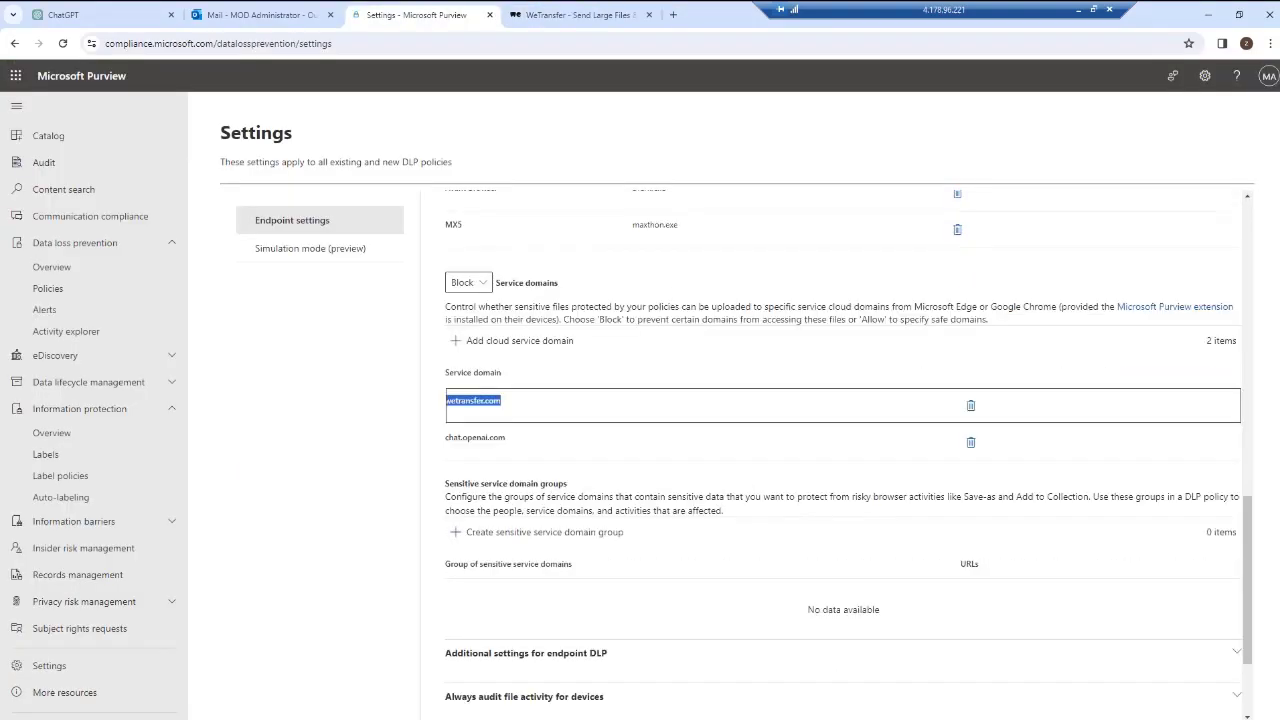
{"action": "scroll", "coordinate": [843, 450], "scroll_direction": "up", "scroll_amount": 5}
{"action": "scroll", "coordinate": [843, 450], "scroll_direction": "up", "scroll_amount": 2}
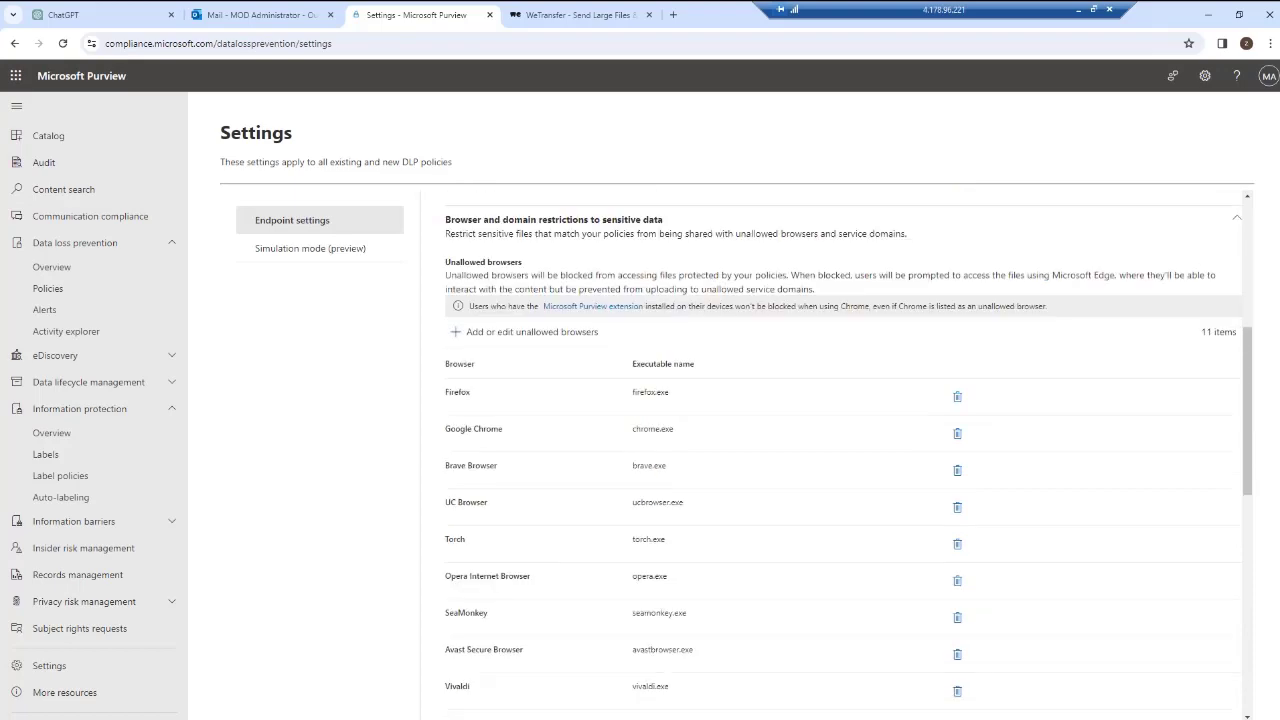
{"action": "scroll", "coordinate": [843, 450], "scroll_direction": "down", "scroll_amount": 1}
{"action": "scroll", "coordinate": [843, 450], "scroll_direction": "up", "scroll_amount": 1}
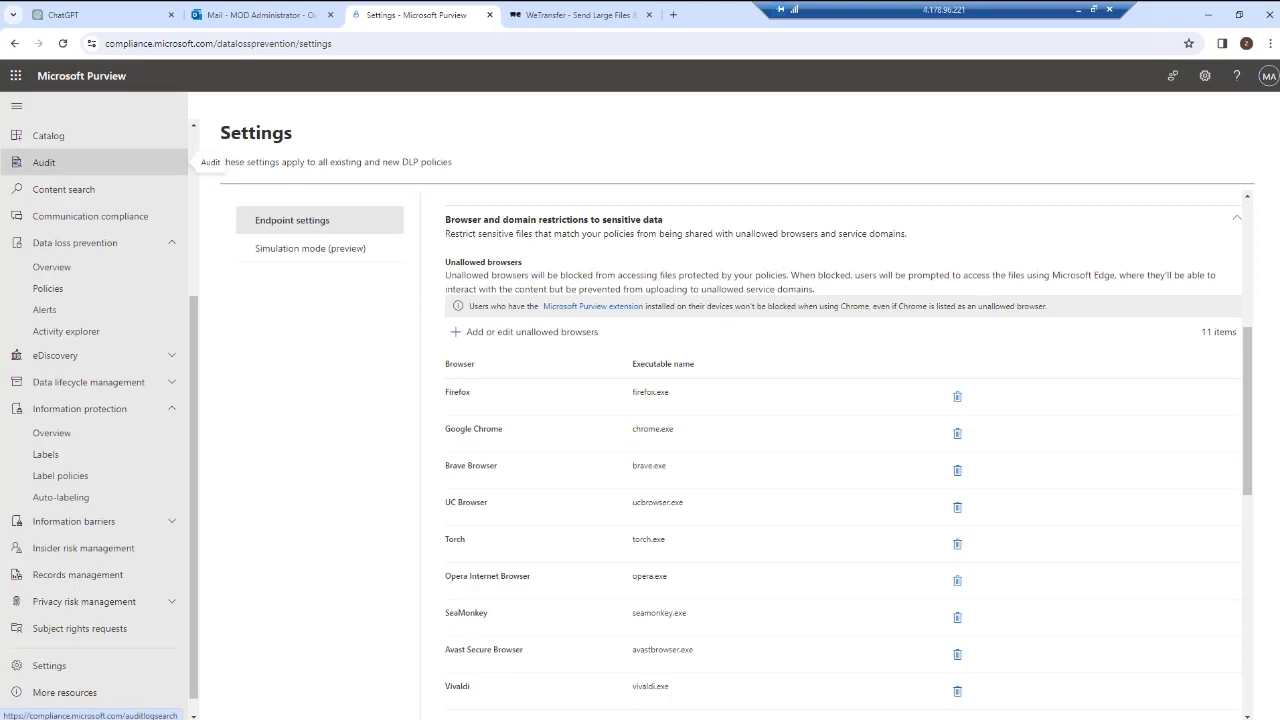
Open Microsoft Edge, start a new ChatGPT chat and try attaching the test cartes file from the Desktop.
{"action": "left_click", "coordinate": [1208, 14]}
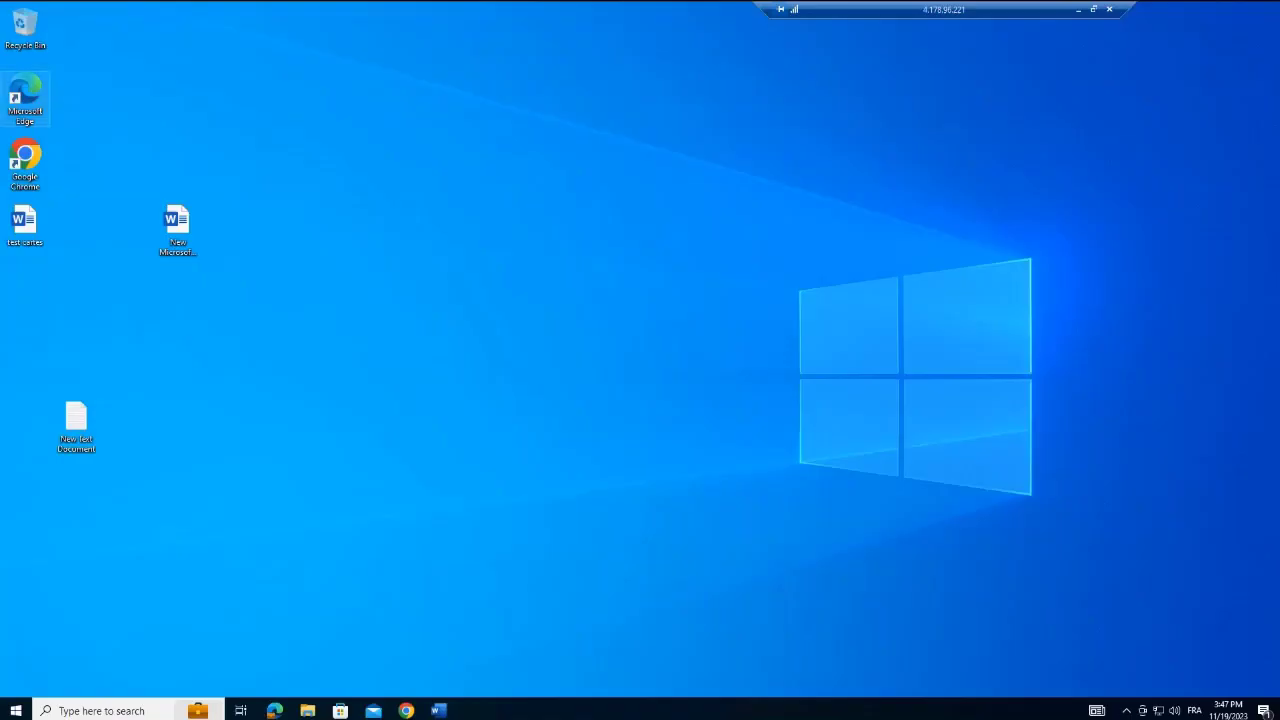
{"action": "double_click", "coordinate": [25, 95]}
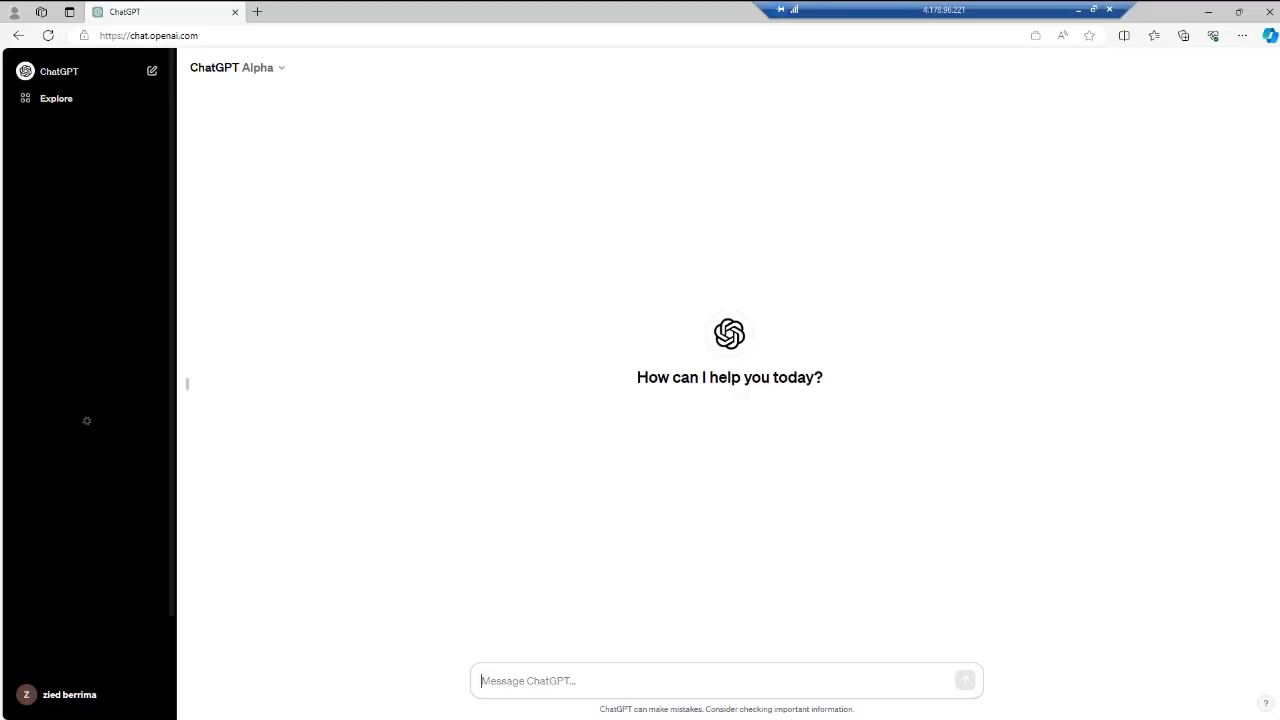
{"action": "left_click", "coordinate": [237, 67]}
{"action": "left_click", "coordinate": [100, 71]}
{"action": "left_click", "coordinate": [490, 681]}
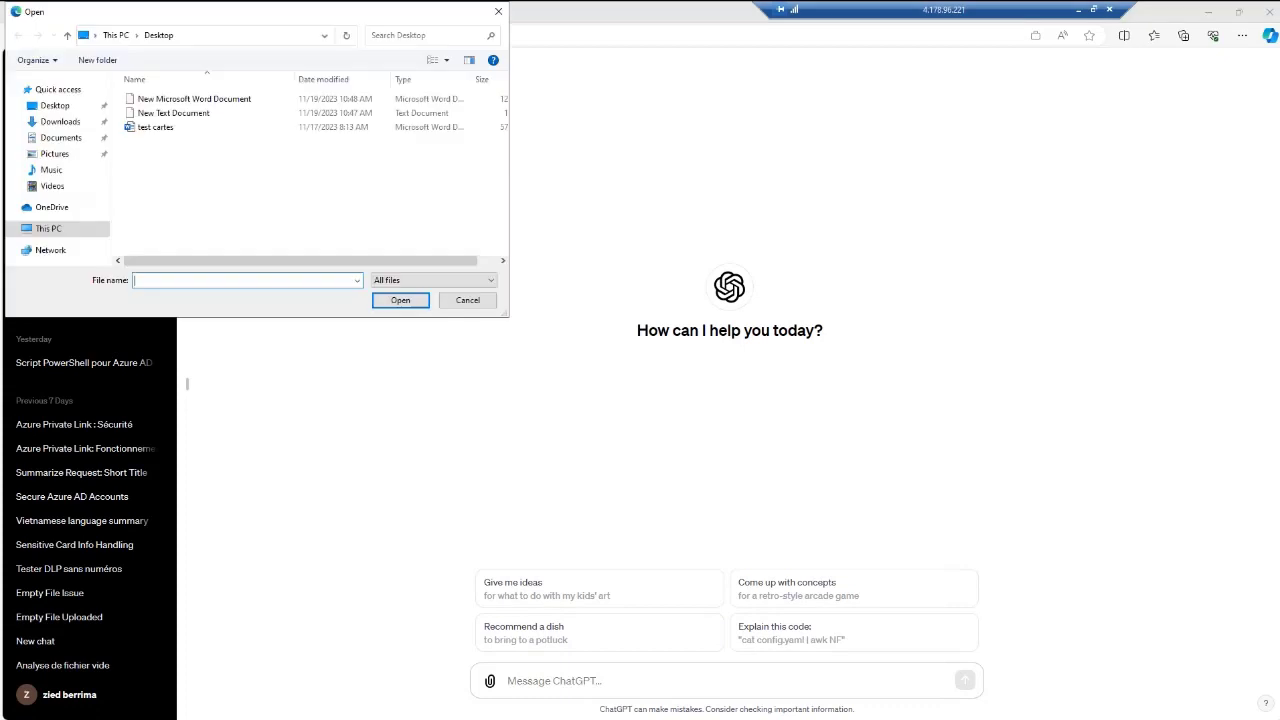
{"action": "double_click", "coordinate": [155, 127]}
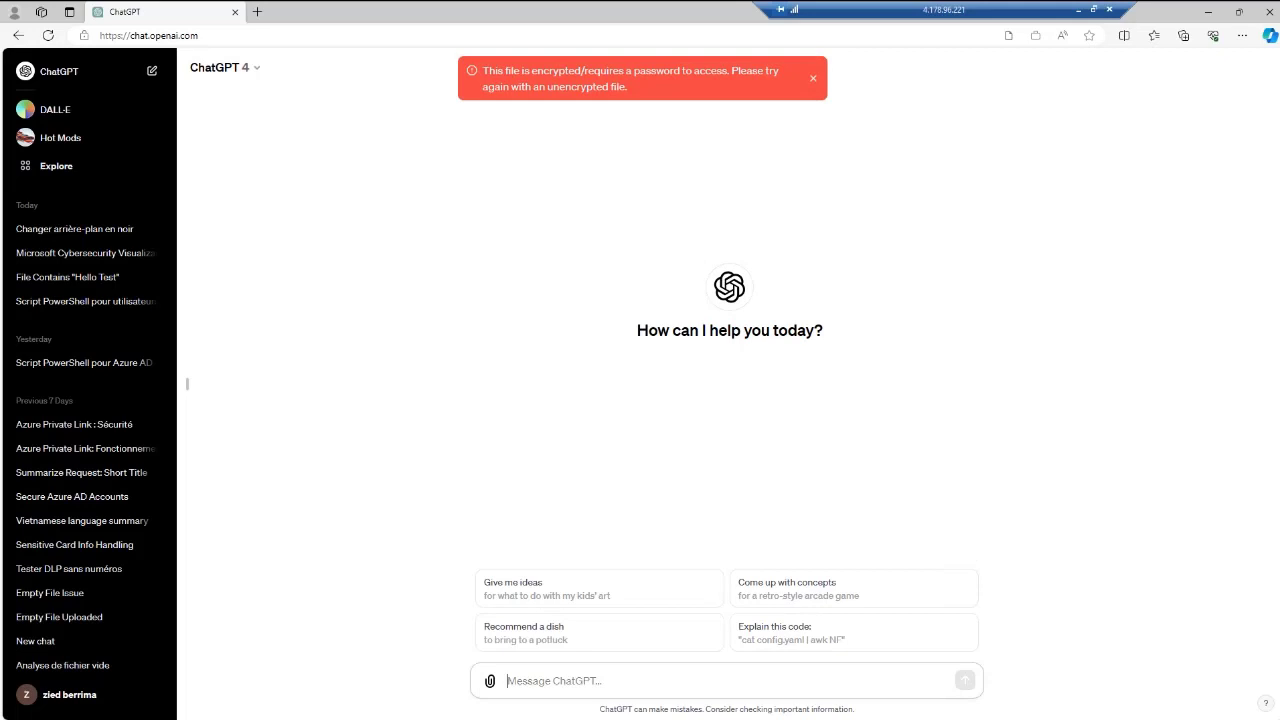
{"action": "left_click_drag", "start_coordinate": [483, 71], "coordinate": [580, 72]}
{"action": "left_click_drag", "start_coordinate": [651, 72], "coordinate": [627, 87]}
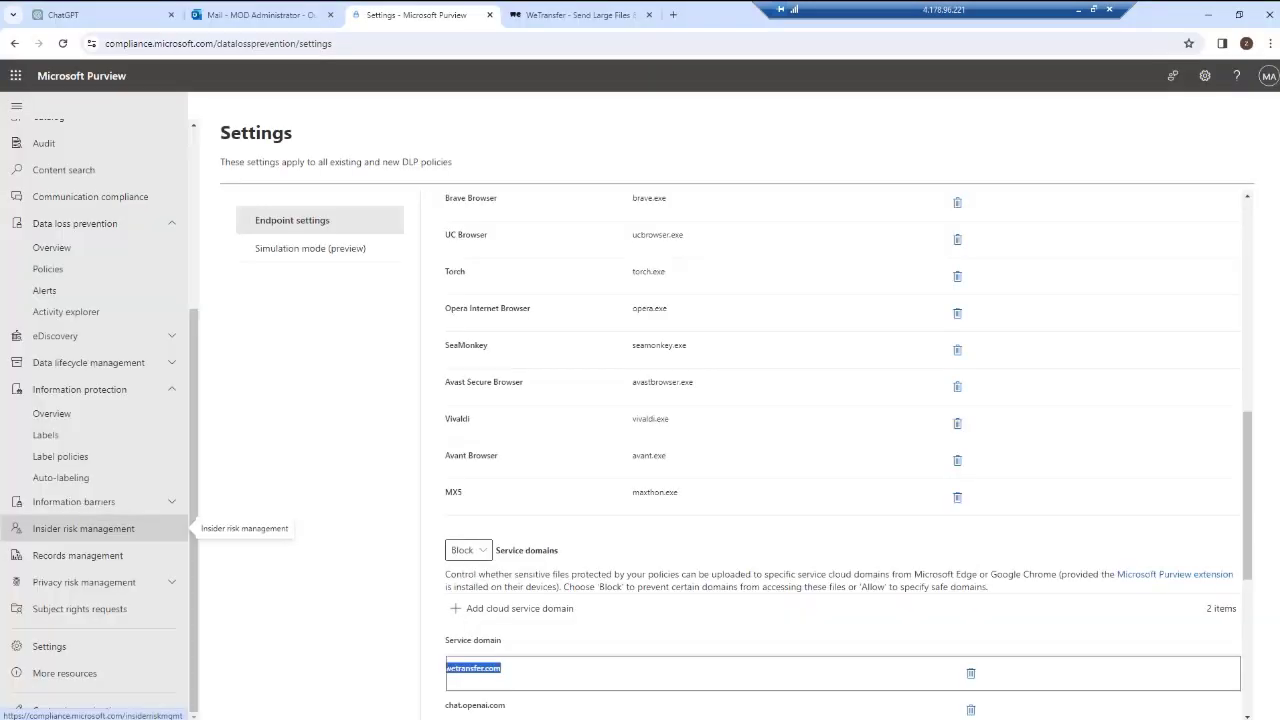
Open Device onboarding from Purview settings and choose Windows 10 as the onboarding operating system.
{"action": "left_click", "coordinate": [49, 646]}
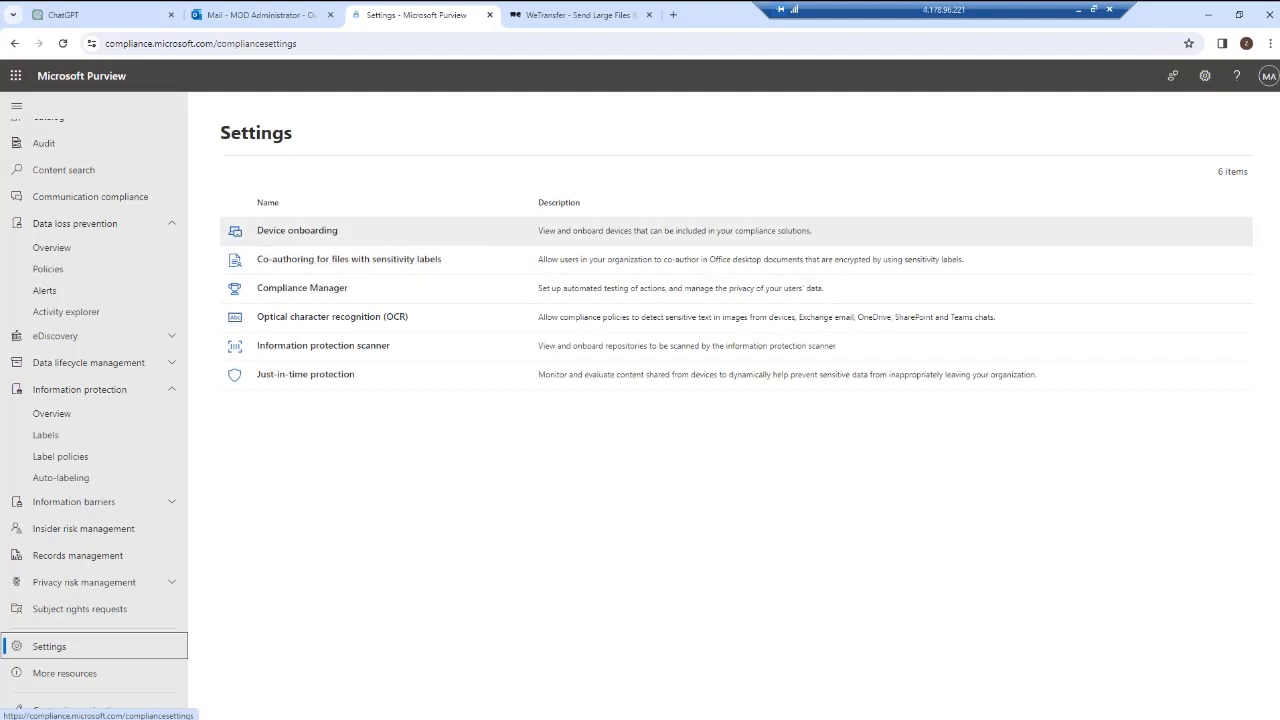
{"action": "left_click", "coordinate": [297, 231]}
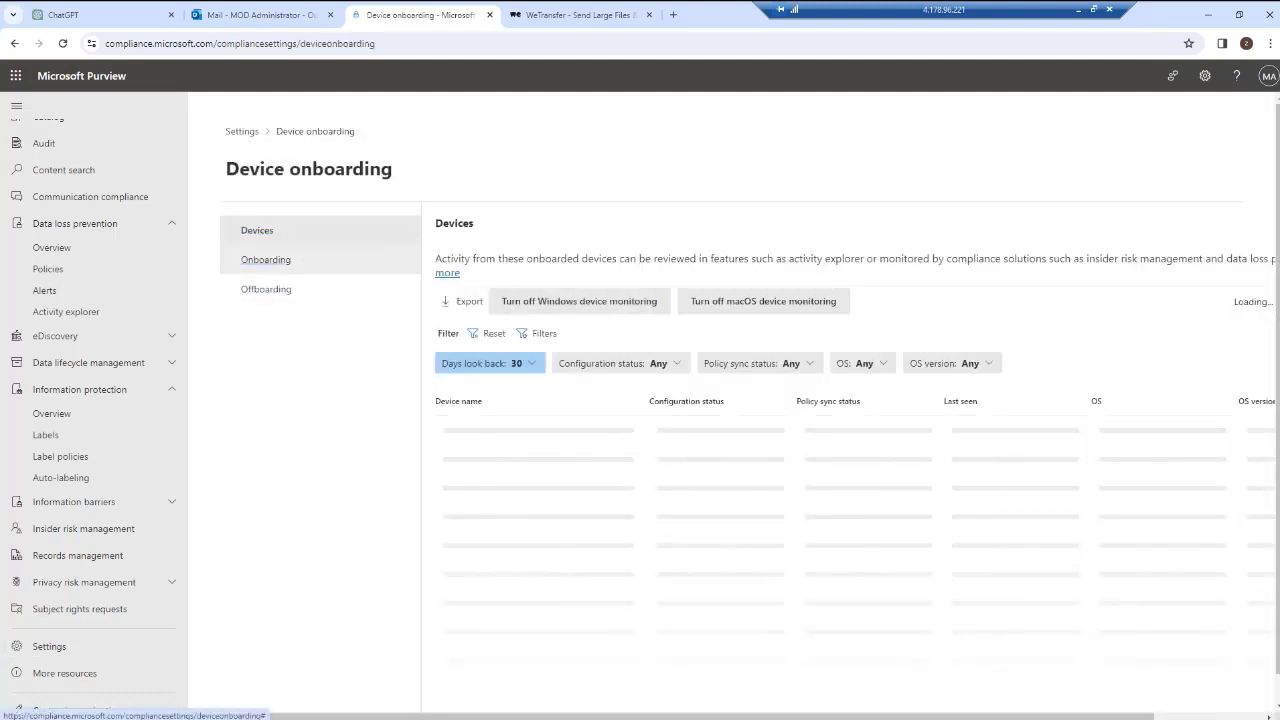
{"action": "left_click", "coordinate": [266, 260]}
{"action": "left_click", "coordinate": [535, 245]}
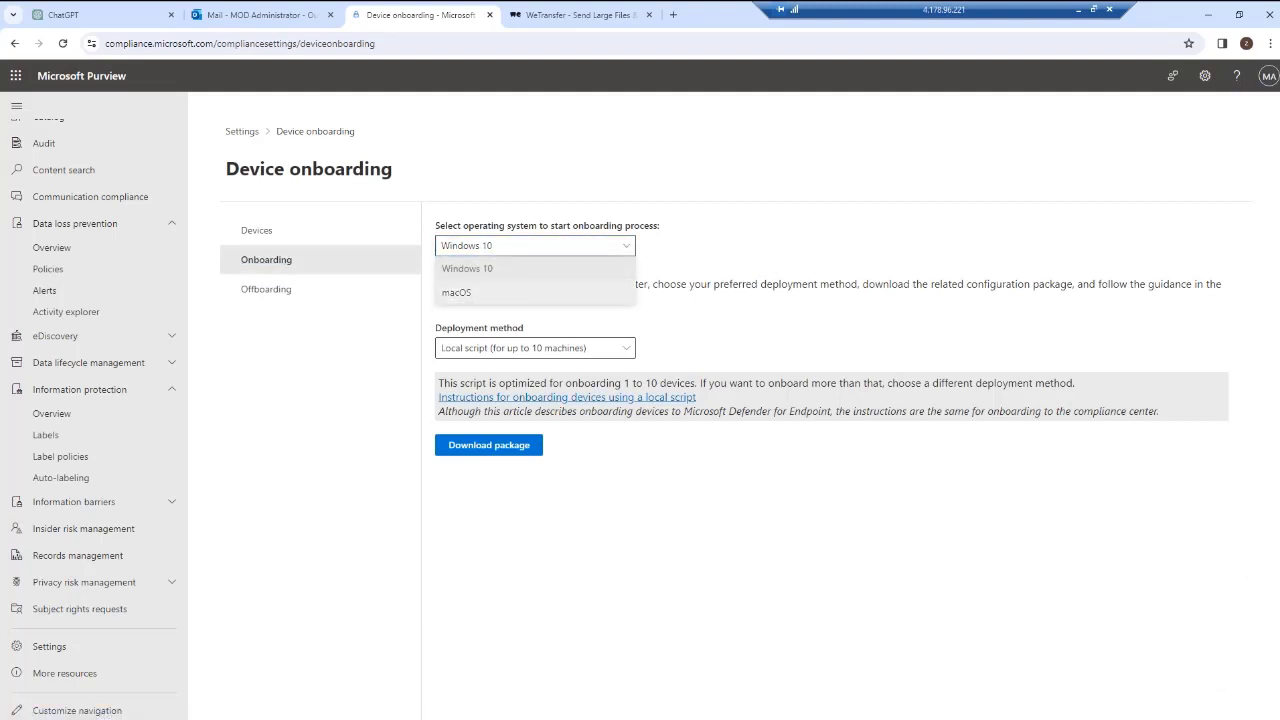
{"action": "left_click", "coordinate": [535, 268]}
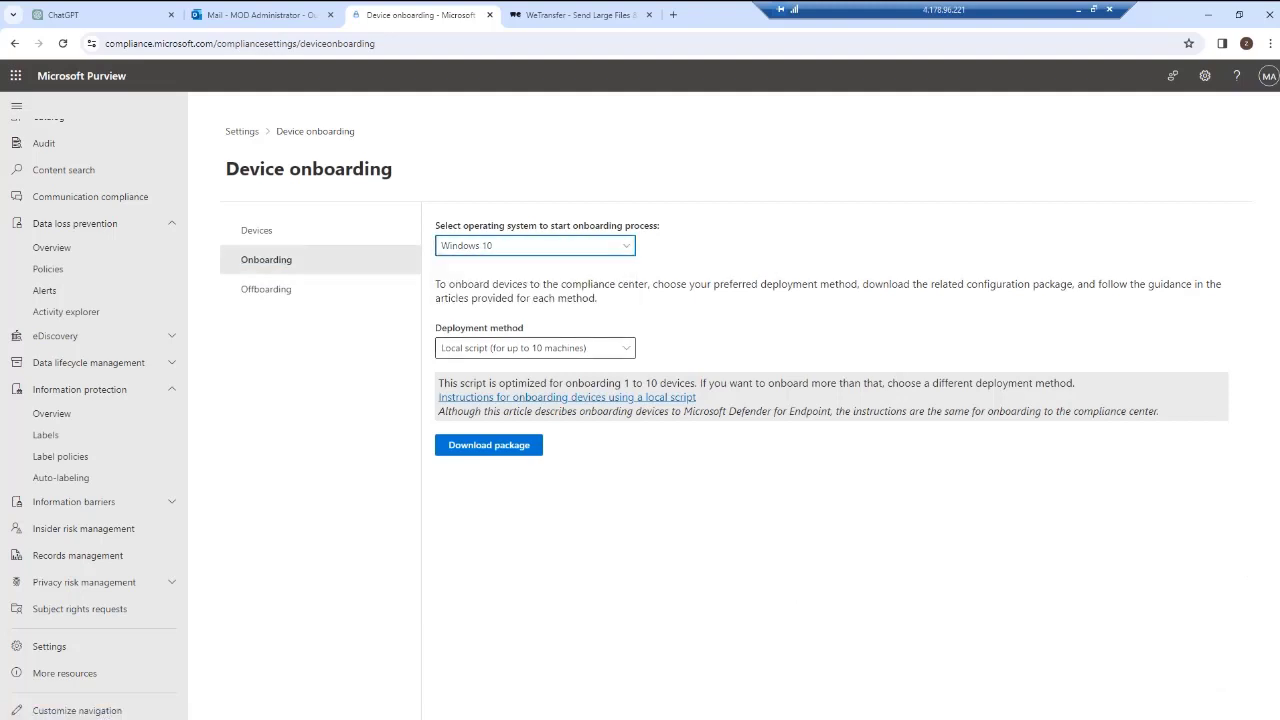